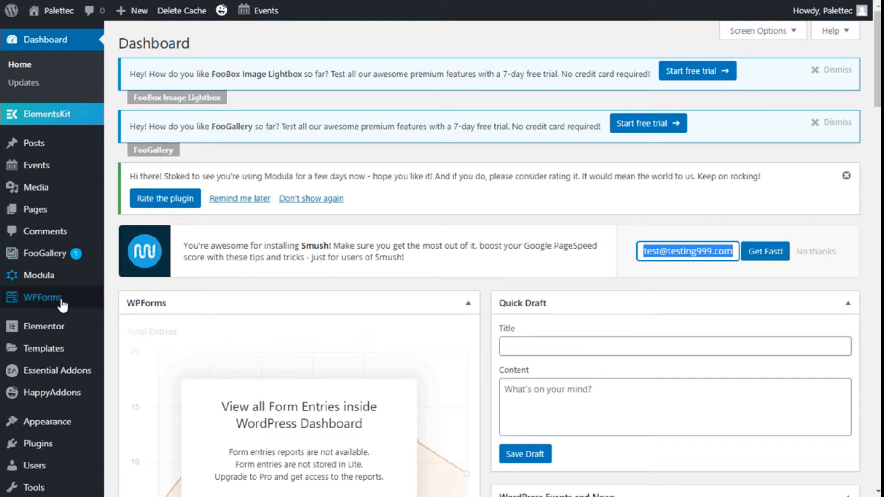
- Search the directory of new plugins for "wordfence"
mouse_move(64, 324)
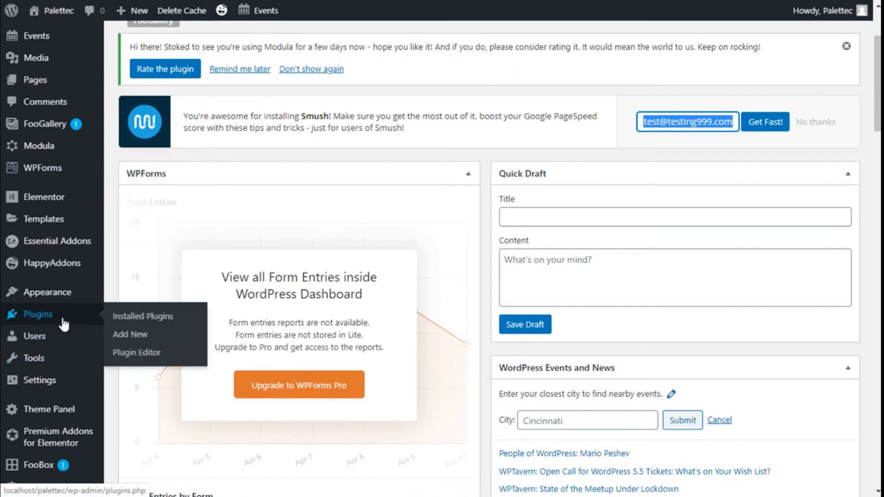
left_click(128, 336)
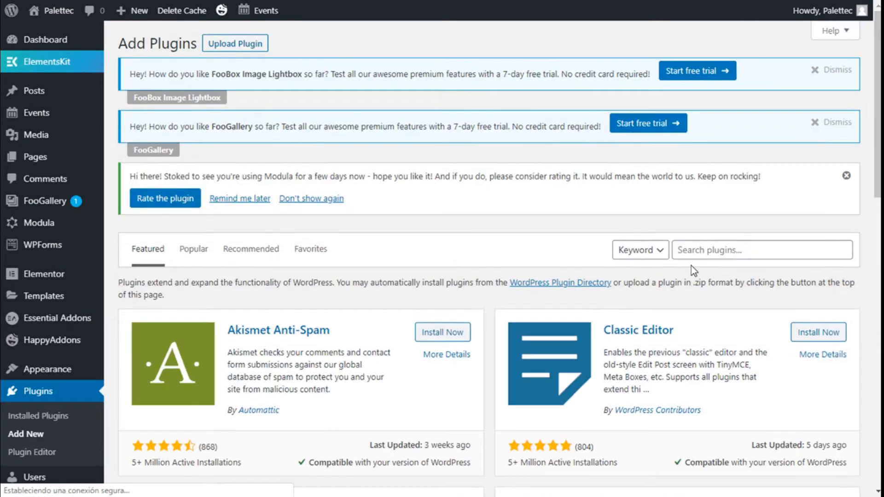
left_click(730, 253)
type("wordfence")
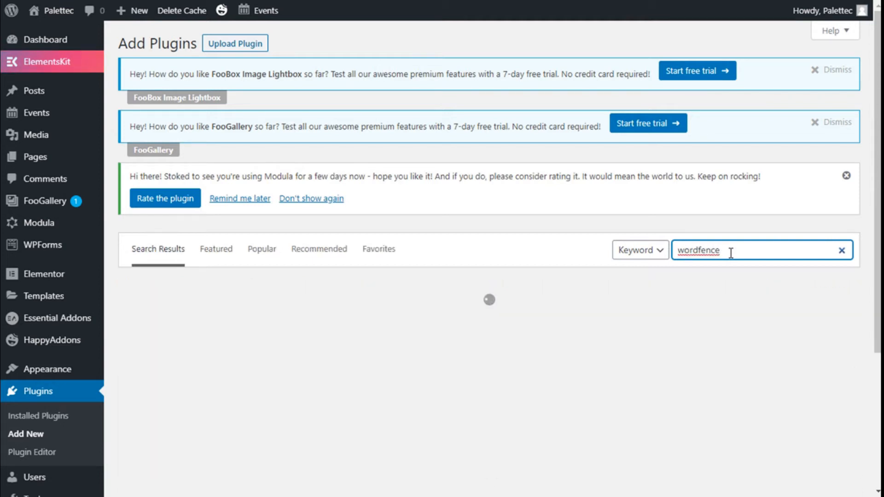
- Install and activate the Wordfence Security – Firewall & Malware Scan plugin
scroll(523, 249, "down", 1)
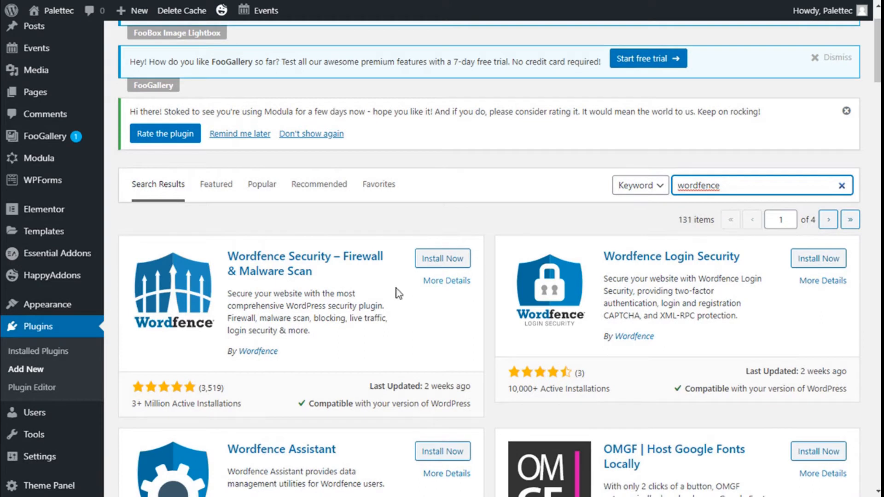
scroll(268, 277, "down", 1)
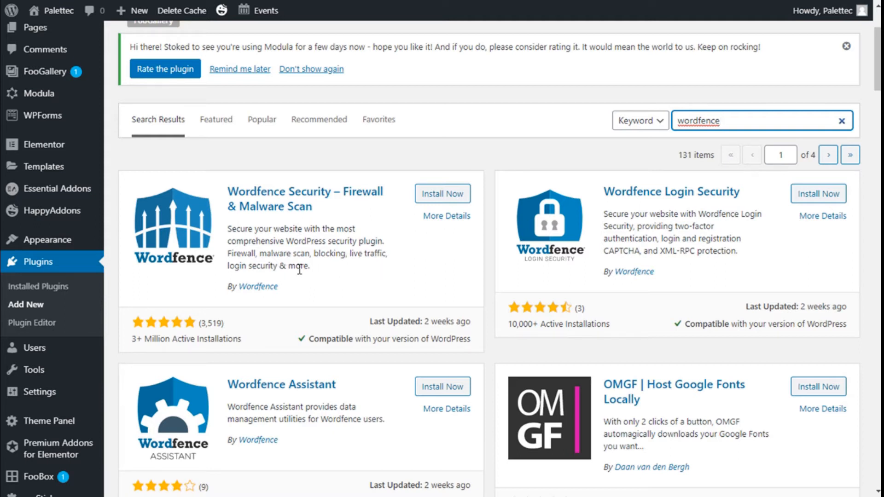
left_click(430, 195)
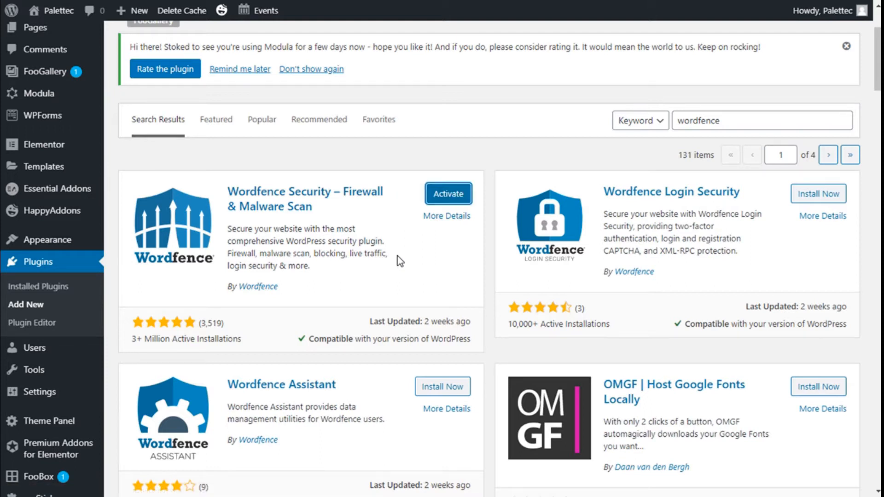
left_click(442, 194)
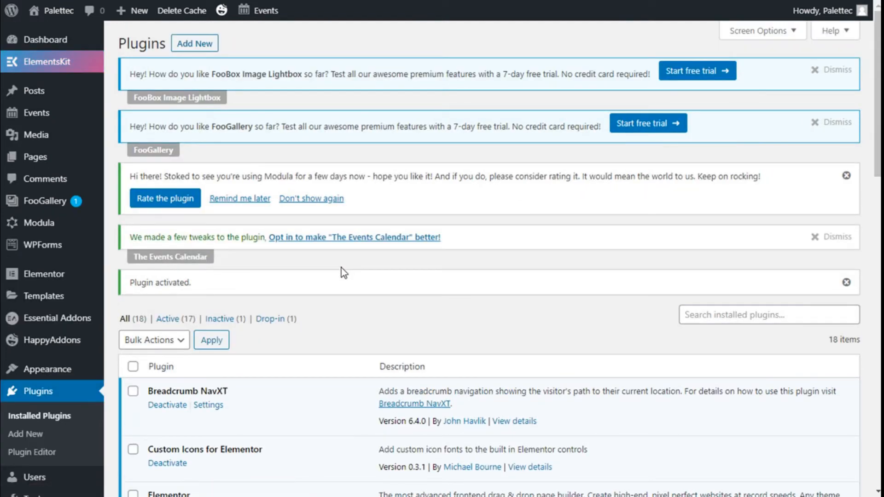
- Open the Wordfence Dashboard of the activated plugin
scroll(341, 267, "down", 12)
scroll(343, 273, "down", 6)
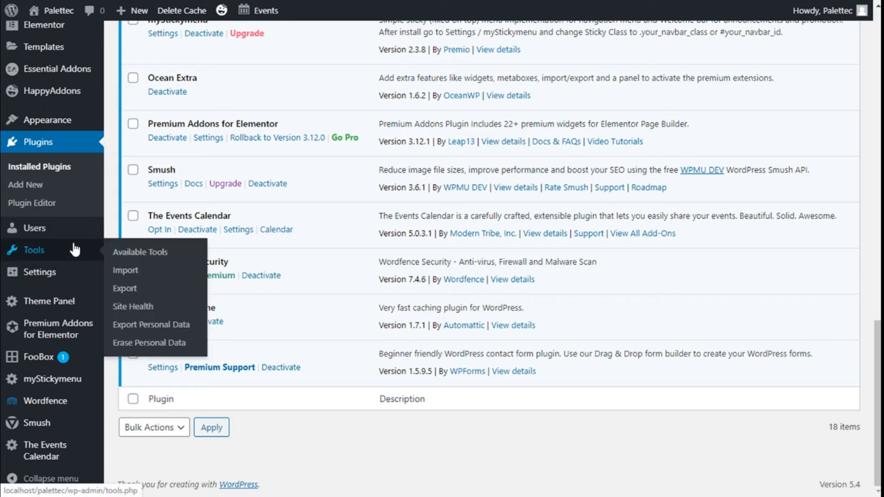
mouse_move(48, 399)
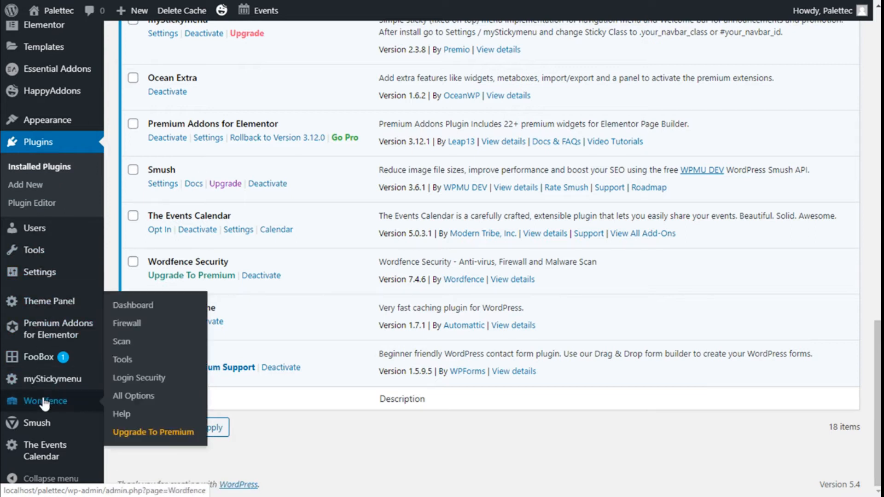
left_click(144, 308)
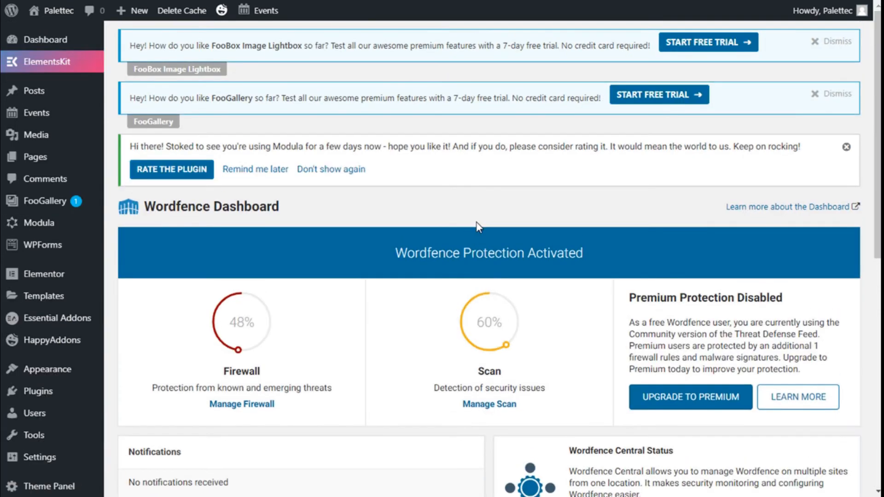
- Examine the Wordfence Dashboard, including the firewall and scan status details, notifications, tool shortcuts and the blocked attacks chart
scroll(477, 222, "down", 2)
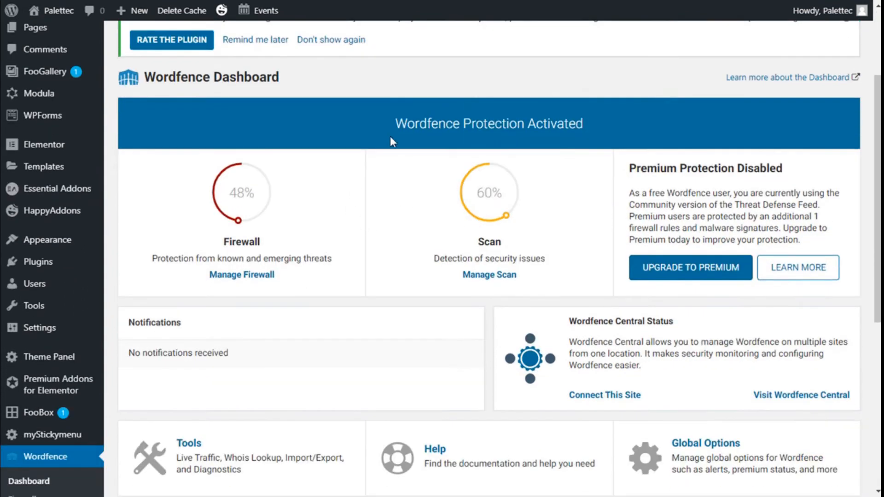
scroll(542, 131, "down", 2)
mouse_move(269, 133)
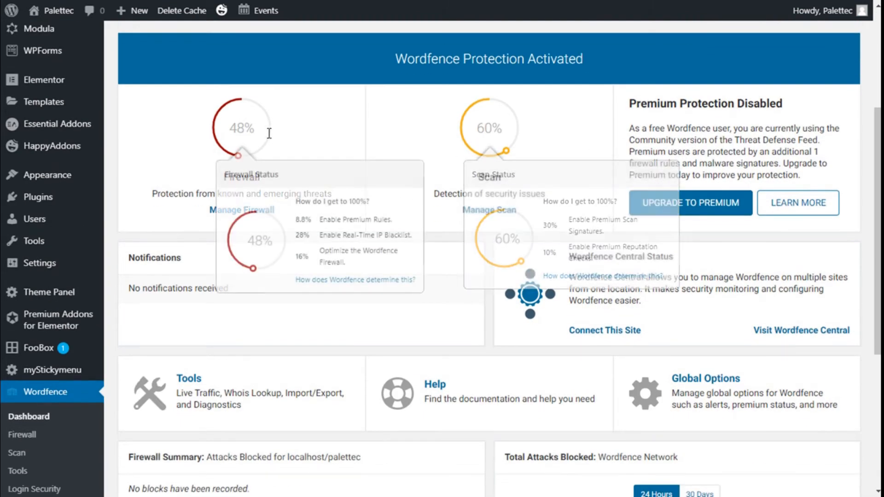
mouse_move(474, 128)
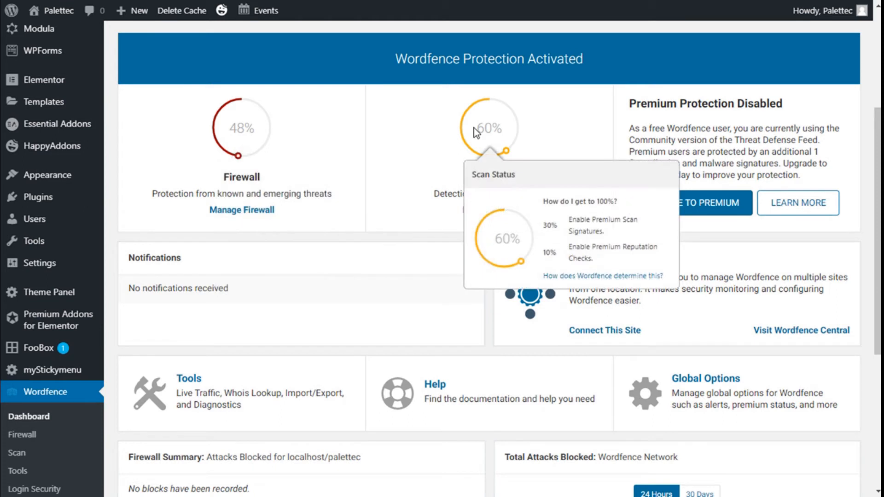
scroll(474, 129, "down", 5)
scroll(266, 179, "up", 2)
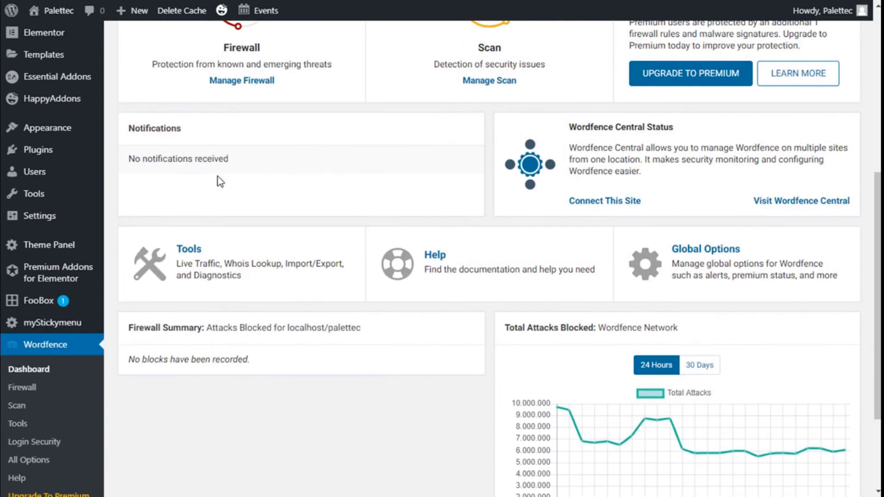
scroll(223, 277, "down", 3)
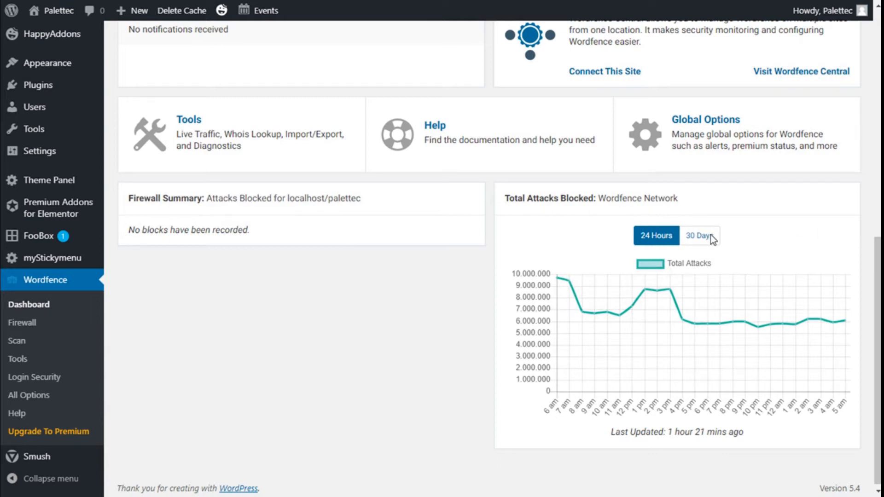
scroll(345, 236, "up", 5)
scroll(344, 235, "down", 3)
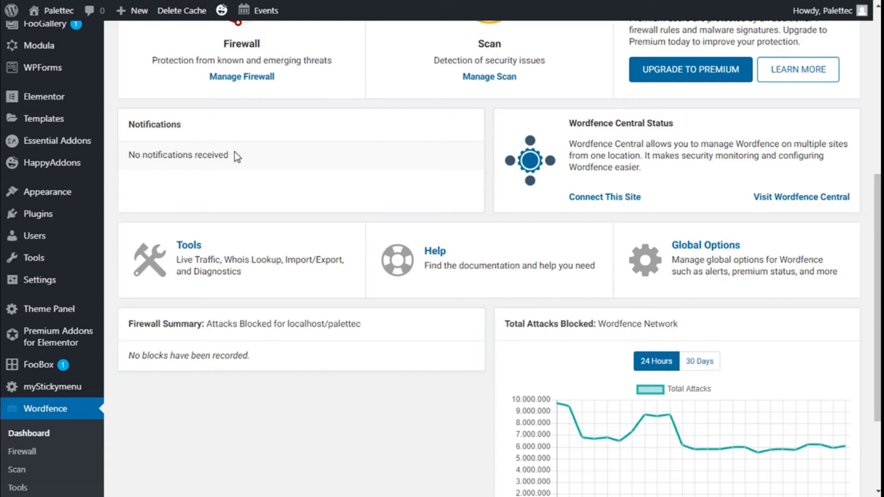
scroll(235, 152, "up", 4)
scroll(235, 154, "down", 7)
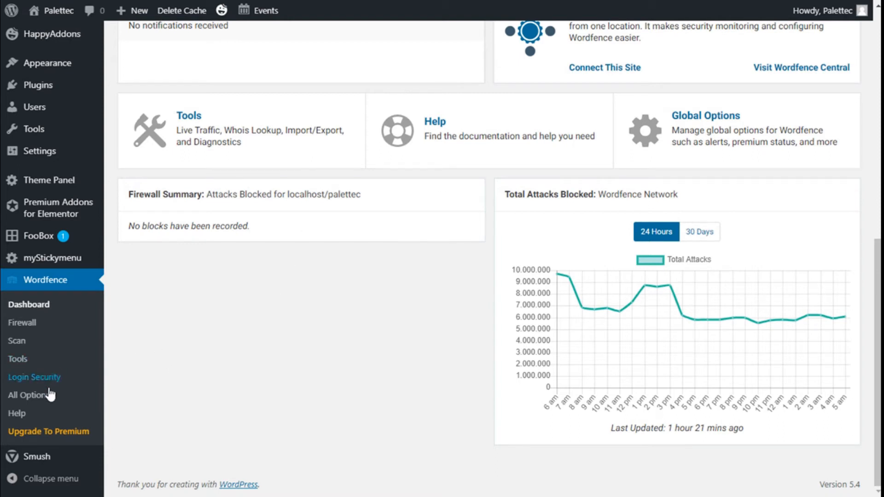
- Open All Options for Wordfence and read through the General Wordfence Options, including updates, email alerts and IP detection
left_click(37, 398)
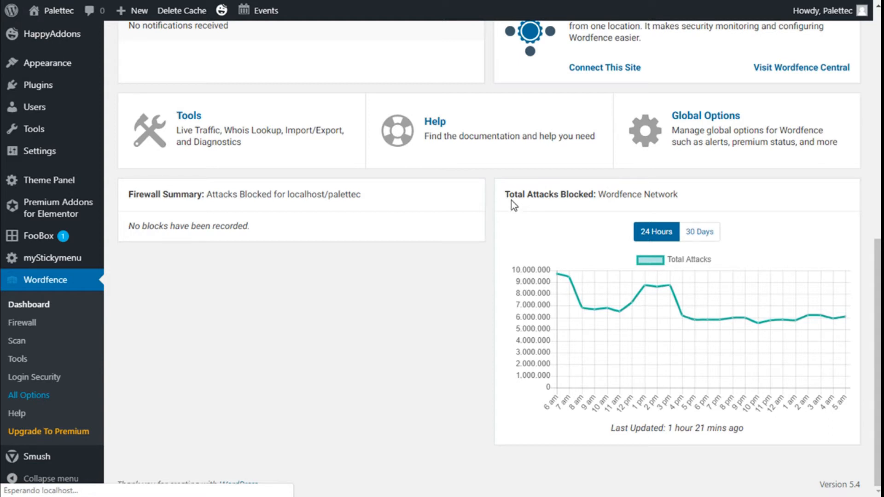
scroll(389, 176, "down", 4)
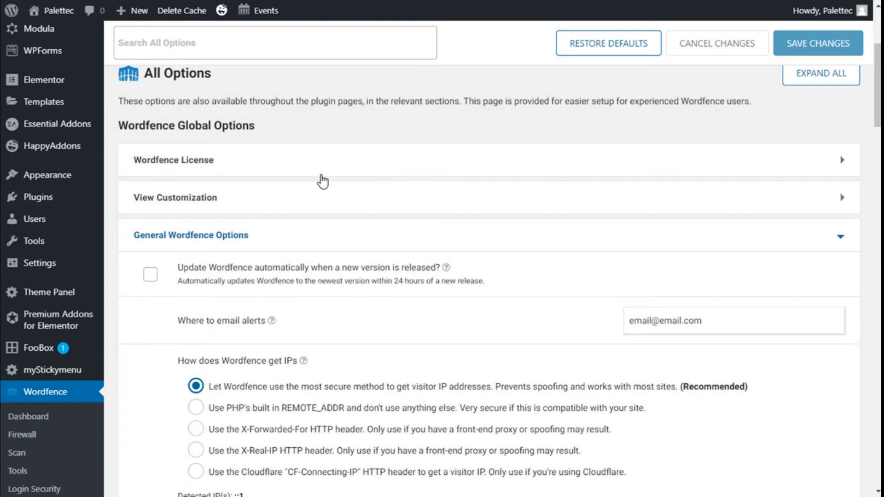
scroll(37, 414, "down", 3)
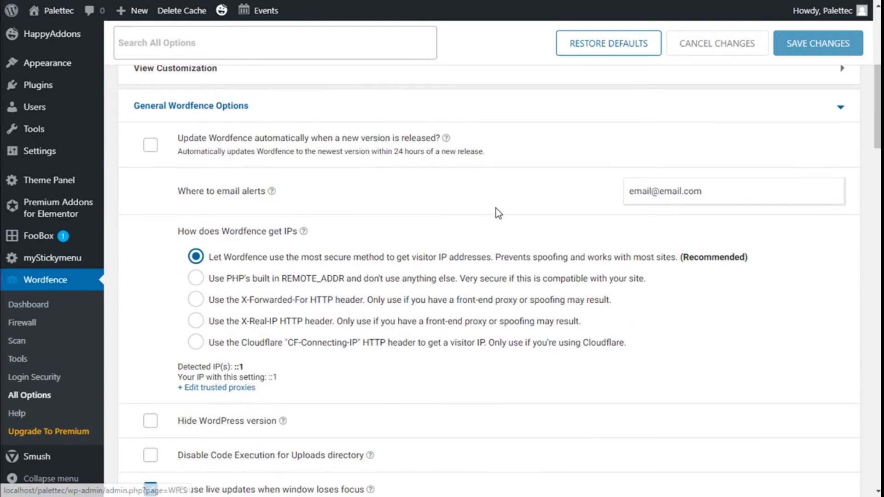
scroll(496, 209, "up", 3)
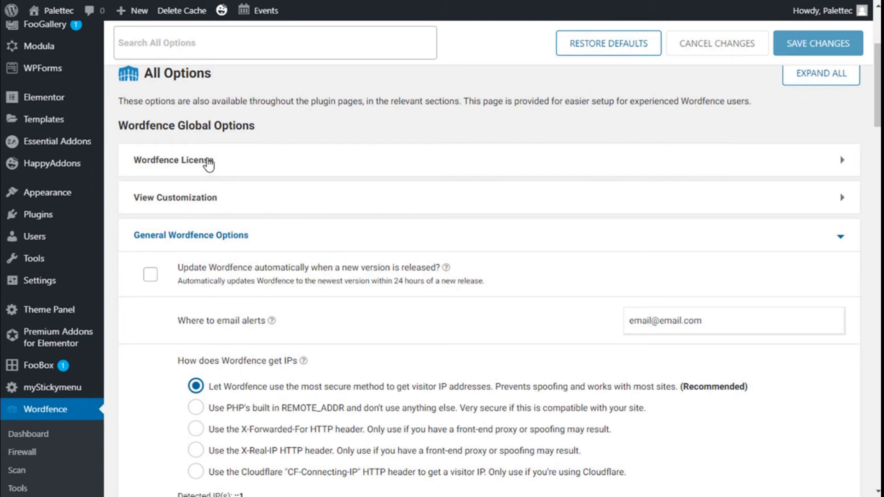
scroll(195, 140, "down", 5)
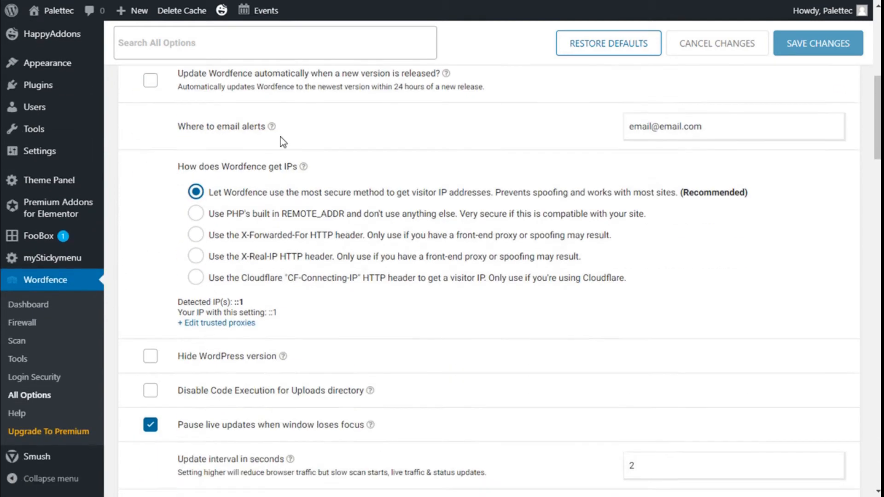
scroll(298, 139, "up", 2)
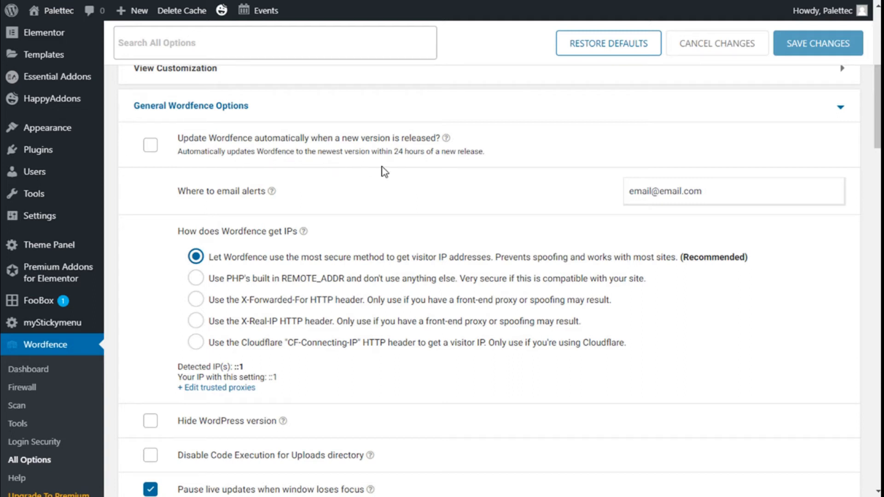
scroll(295, 167, "down", 1)
scroll(295, 166, "up", 1)
scroll(380, 143, "down", 4)
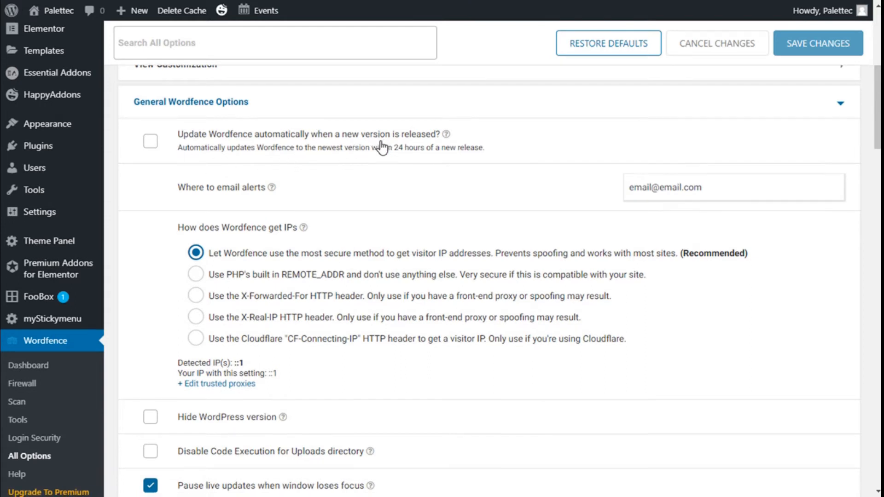
scroll(381, 142, "down", 2)
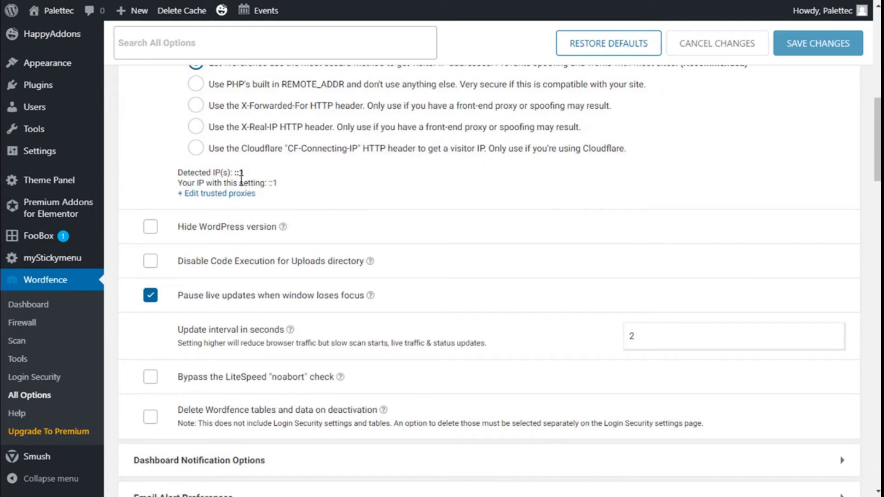
scroll(290, 168, "down", 3)
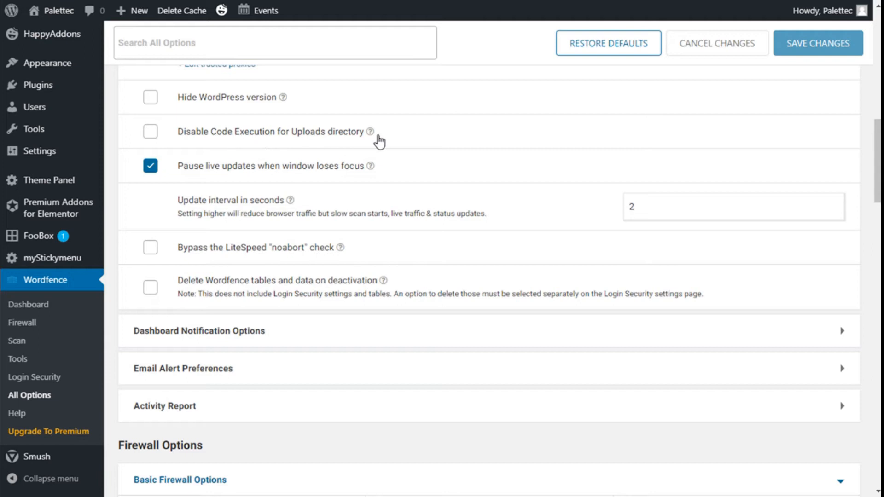
scroll(198, 146, "down", 3)
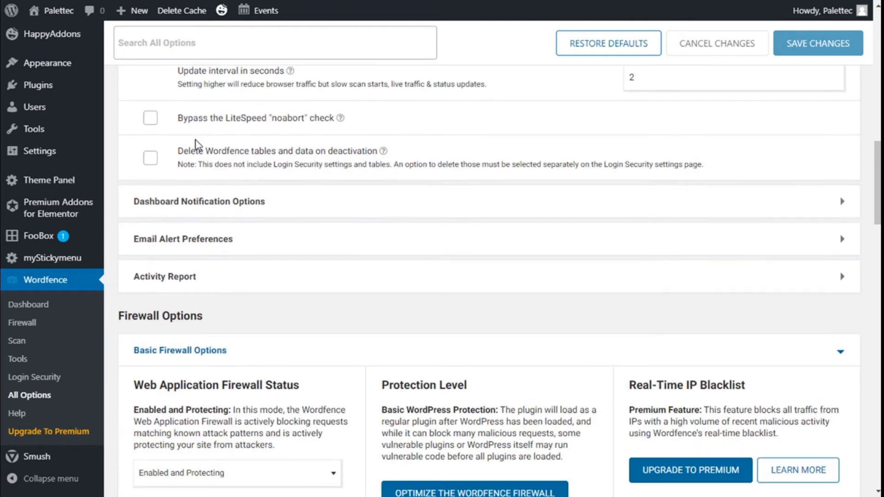
- Expand the Dashboard Notification Options and the Email Alert Preferences in turn to view their settings, collapsing each again
left_click(216, 203)
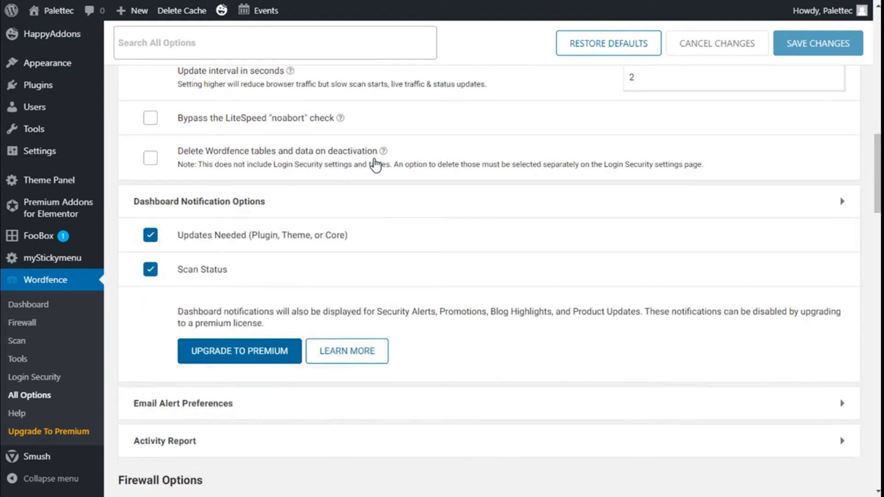
scroll(375, 164, "down", 1)
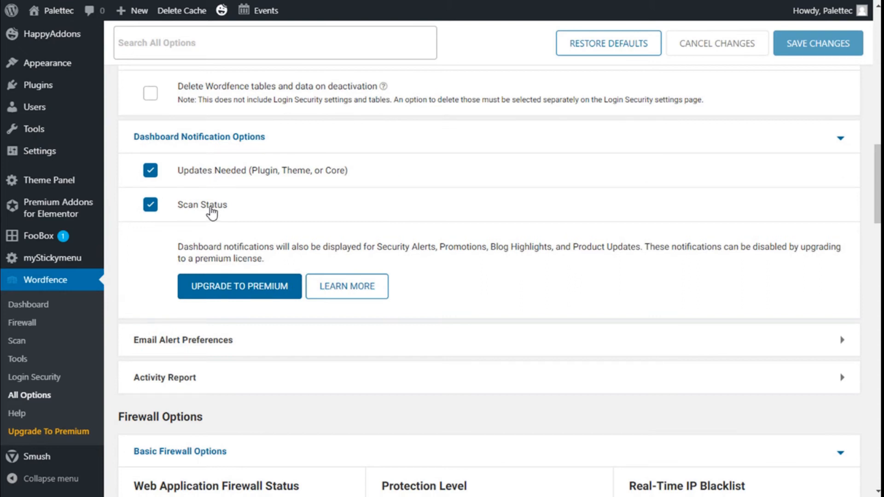
left_click(227, 147)
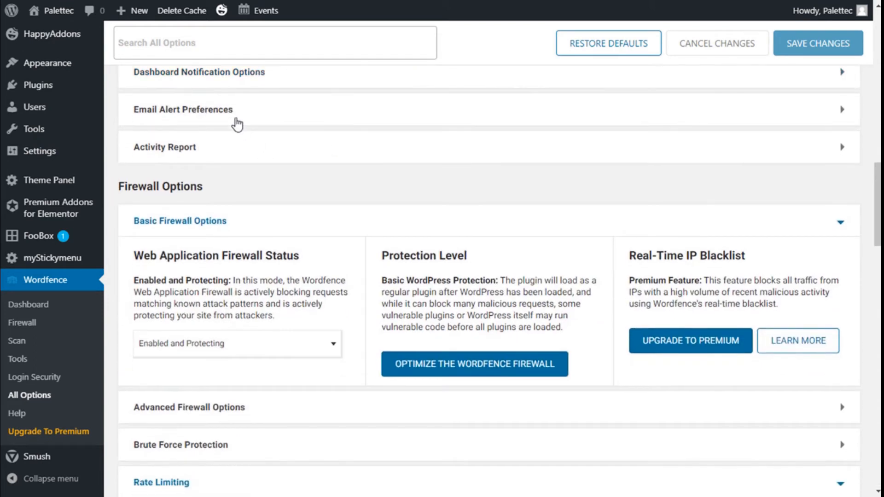
left_click(213, 113)
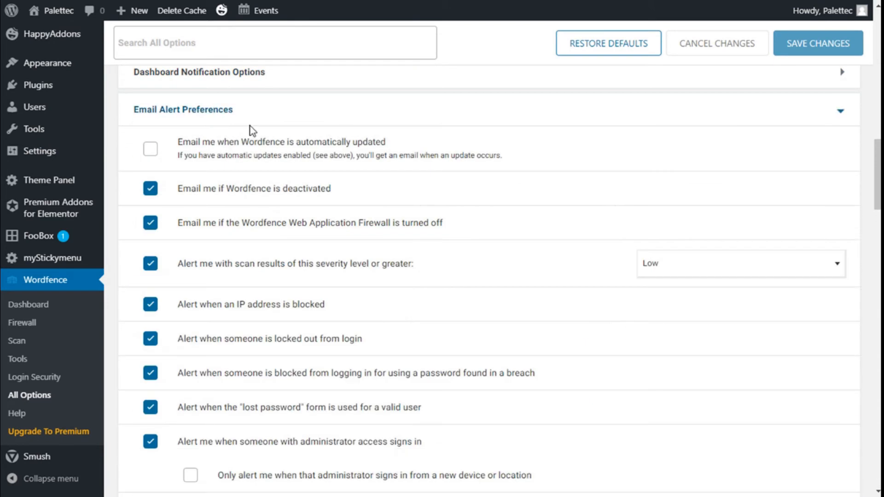
left_click(231, 115)
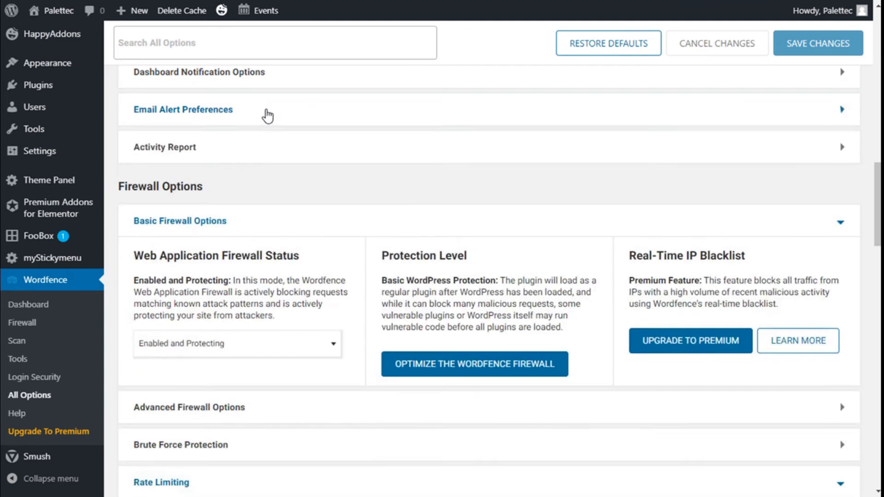
- Expand the Activity Report options to view the email summary and excluded directories settings, and collapse them again
scroll(264, 112, "down", 3)
left_click(179, 92)
scroll(248, 161, "up", 2)
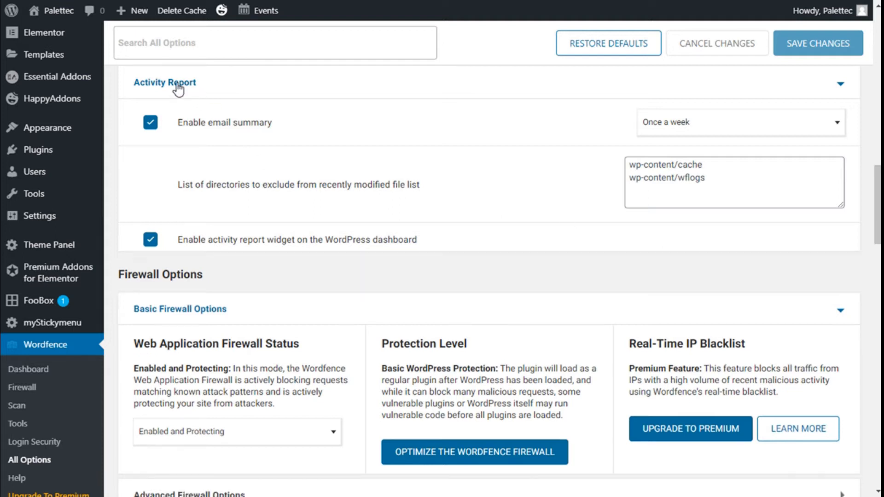
left_click(180, 84)
- Look over the Basic Firewall Options, then expand the Brute Force Protection section and read through its lockout settings
scroll(301, 114, "down", 2)
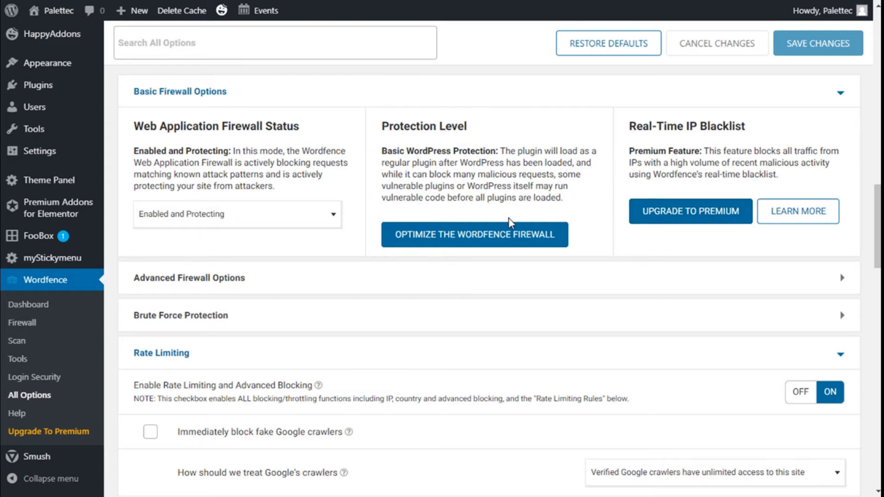
scroll(428, 143, "down", 3)
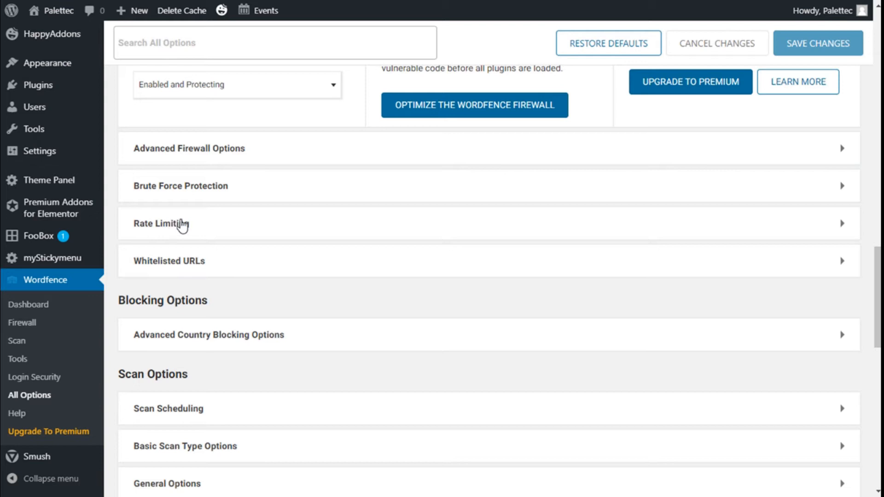
left_click(210, 190)
scroll(386, 210, "down", 1)
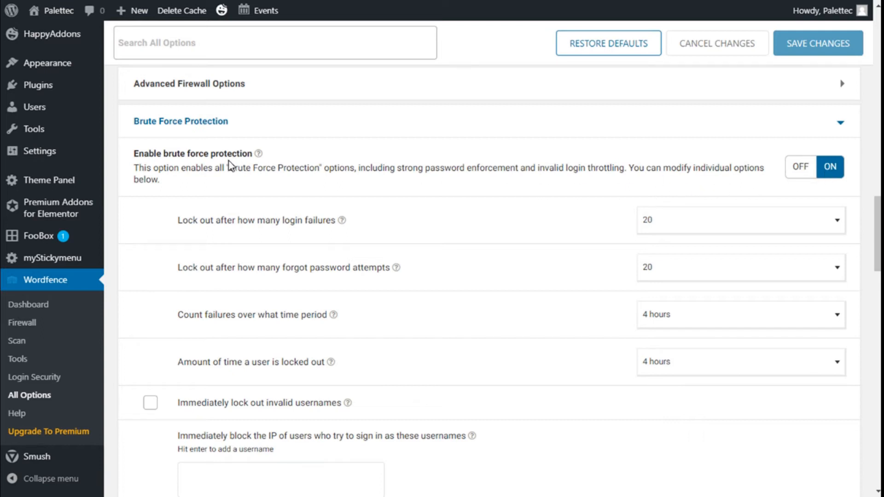
scroll(381, 185, "down", 3)
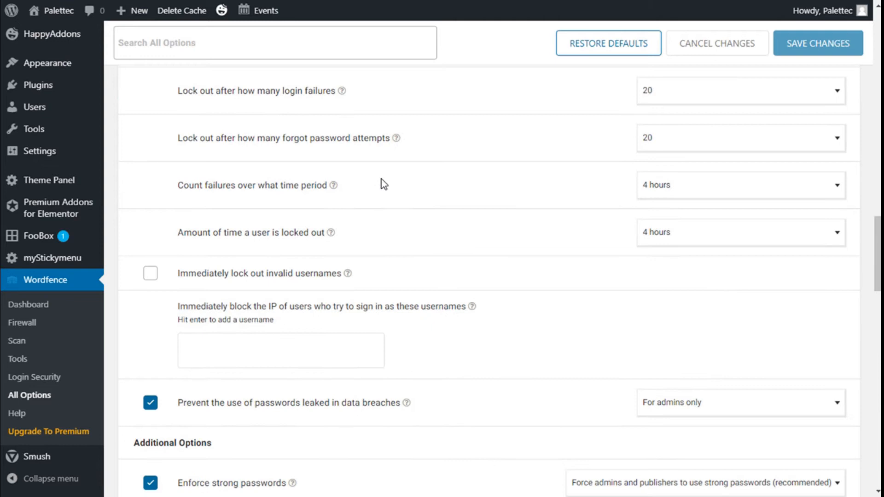
scroll(381, 180, "up", 1)
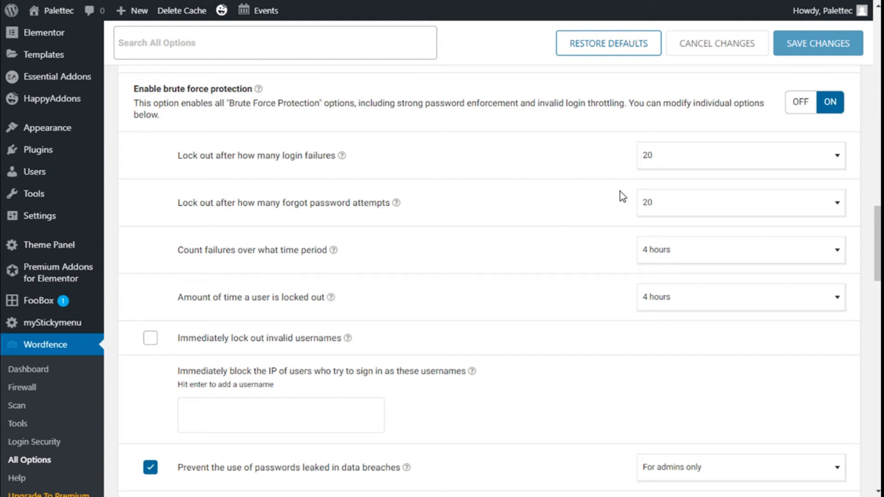
- Set the number of login failures that triggers a lockout to 10 in the Brute Force Protection options
left_click(665, 165)
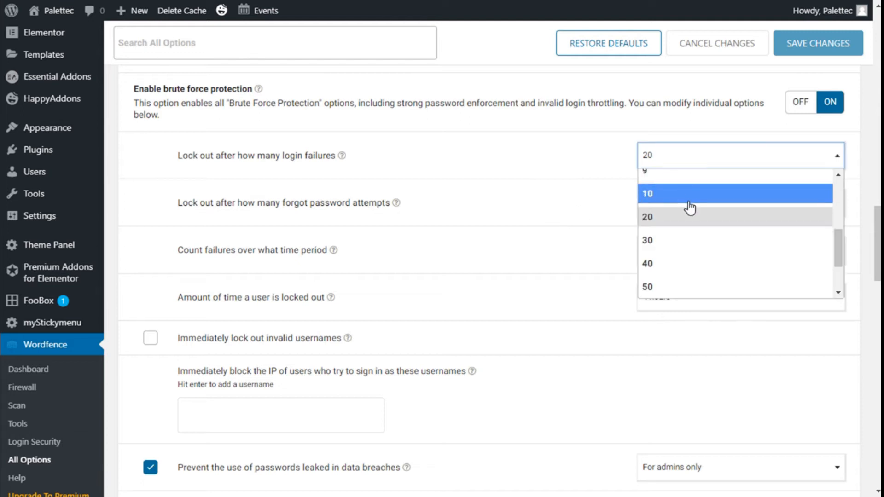
scroll(690, 207, "up", 3)
scroll(692, 211, "up", 1)
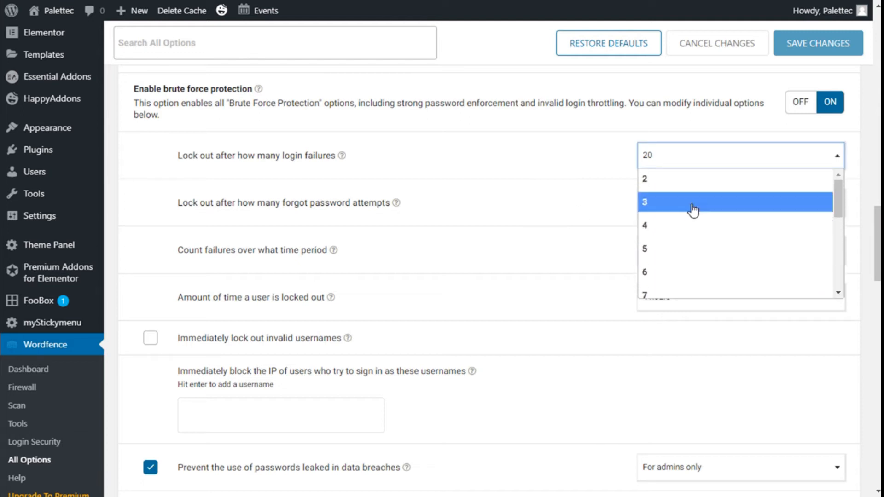
scroll(677, 235, "down", 2)
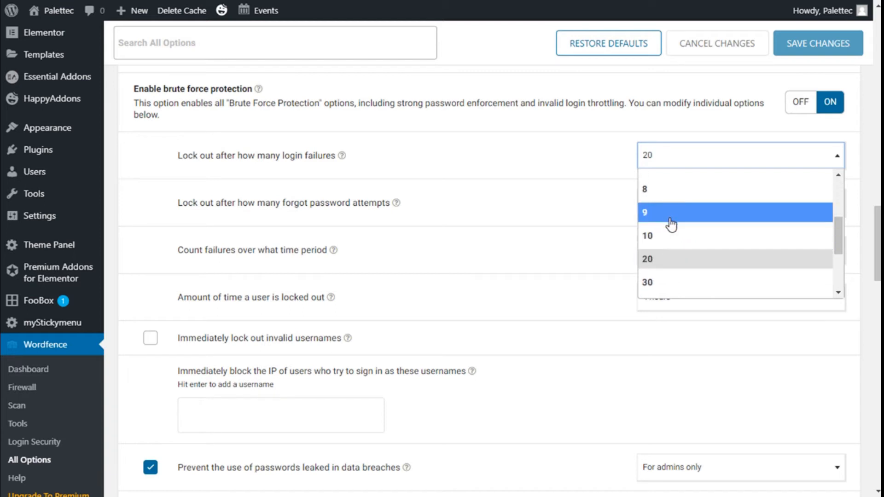
scroll(675, 253, "up", 1)
scroll(674, 244, "down", 2)
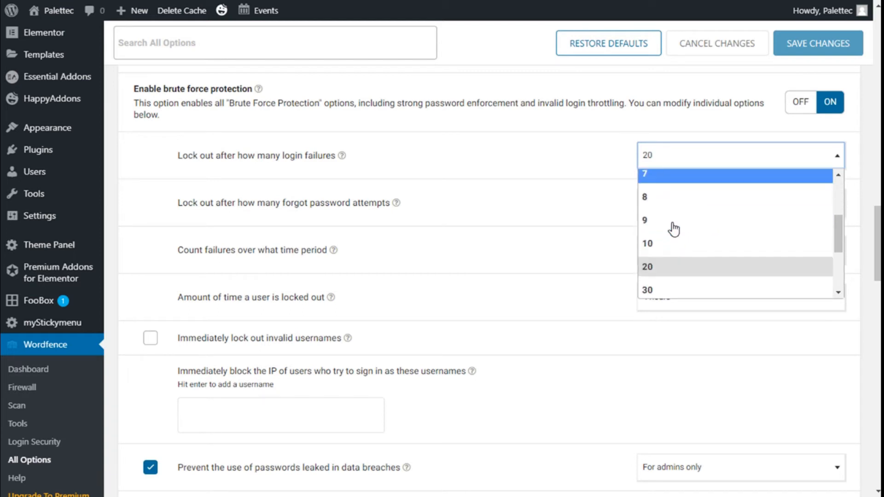
left_click(663, 236)
- Set the number of forgot password attempts that triggers a lockout to 10
scroll(430, 178, "down", 1)
scroll(431, 182, "down", 1)
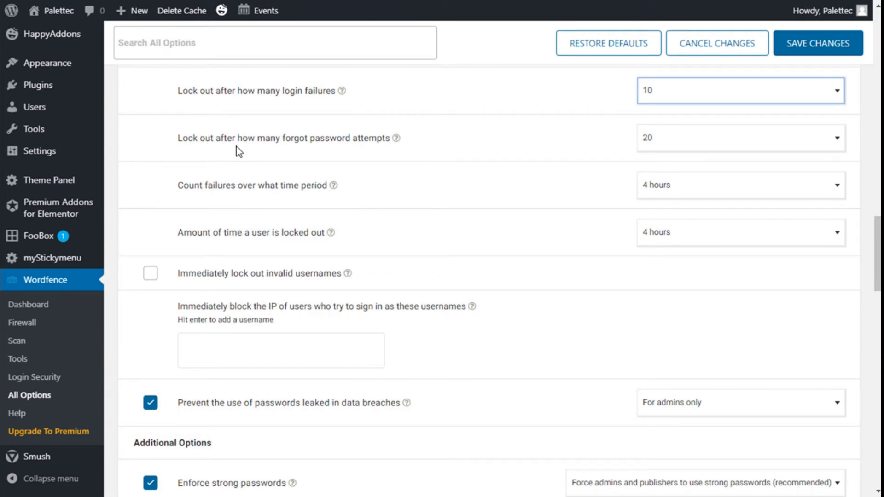
left_click(675, 144)
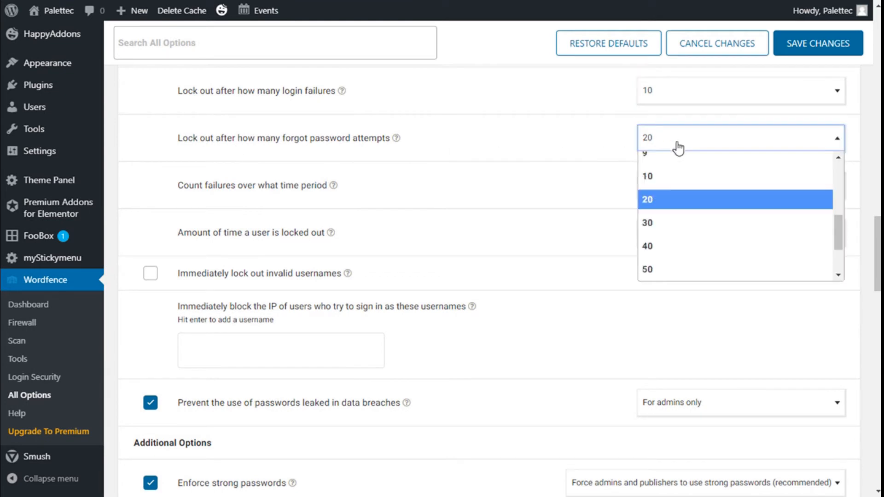
left_click(671, 174)
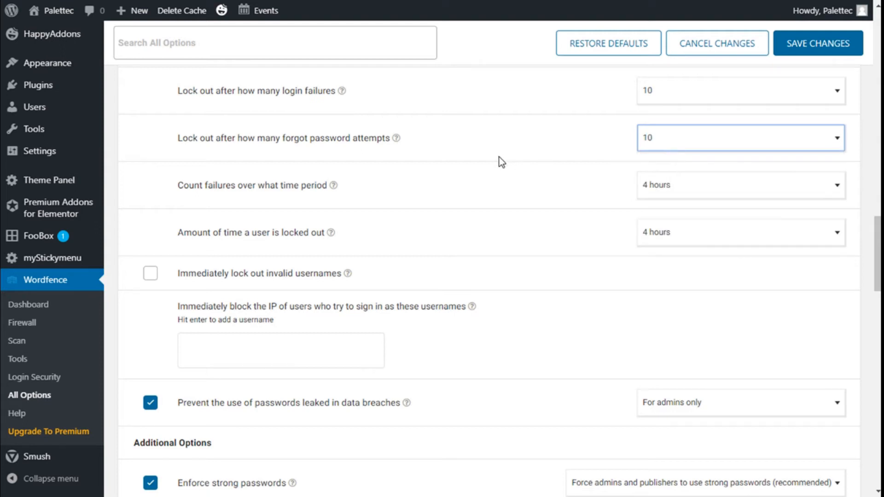
- Read through the lockout duration and username blocking options, and view the choices for preventing passwords leaked in data breaches
scroll(451, 159, "down", 1)
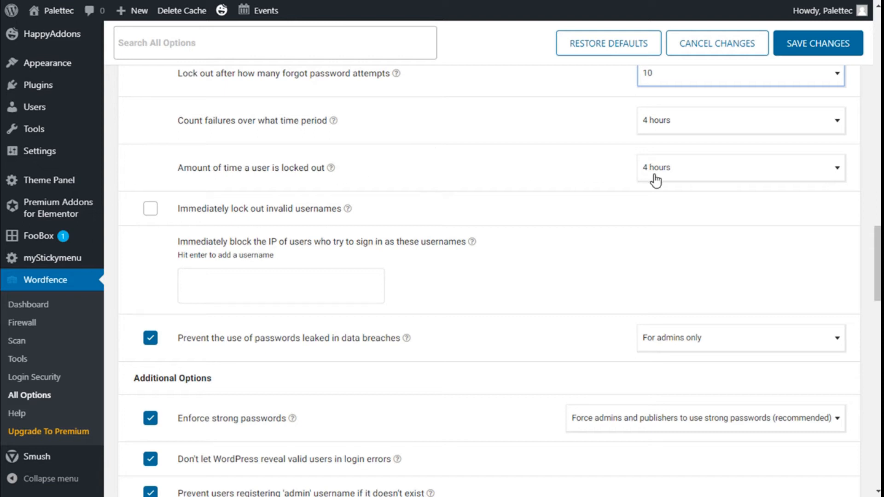
scroll(413, 164, "down", 2)
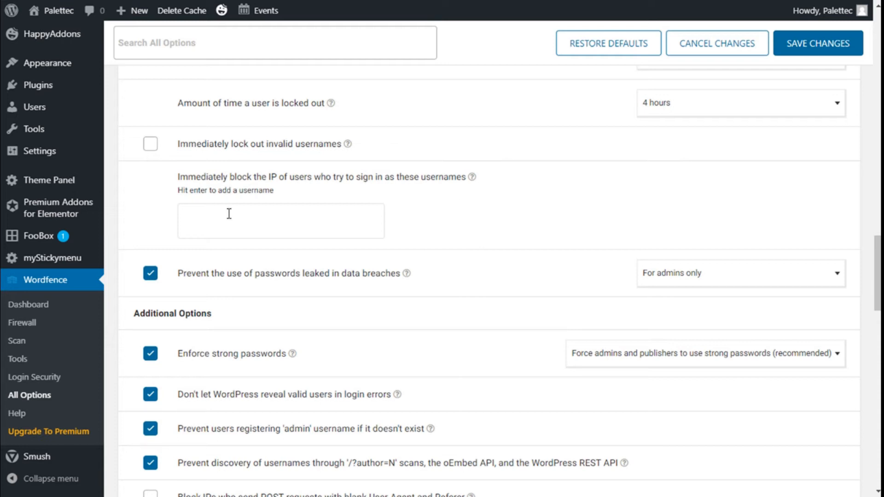
scroll(229, 214, "down", 2)
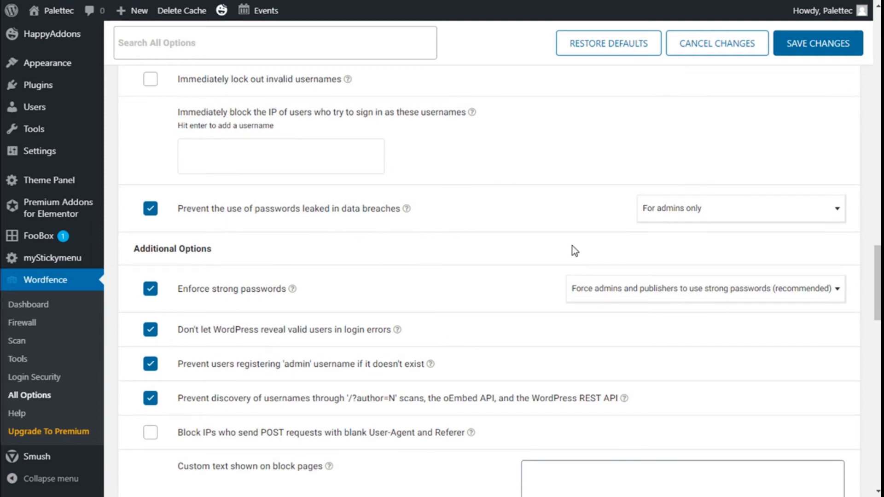
left_click(682, 221)
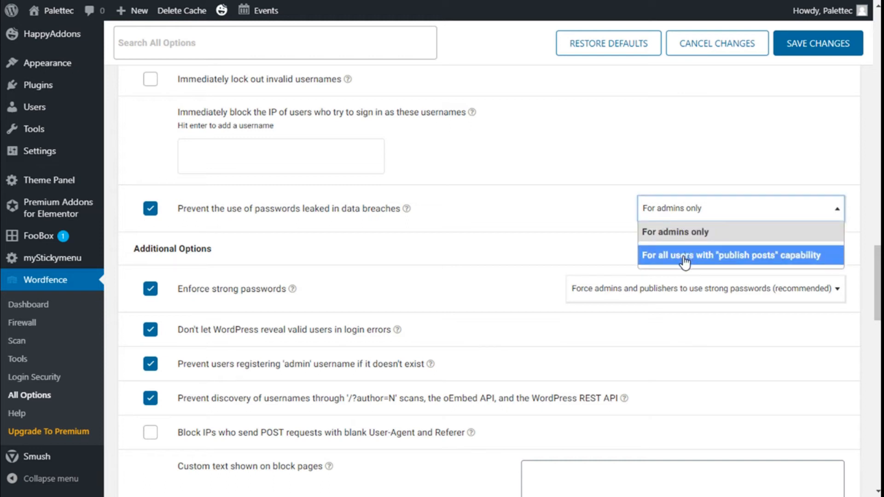
left_click(552, 202)
scroll(559, 185, "down", 1)
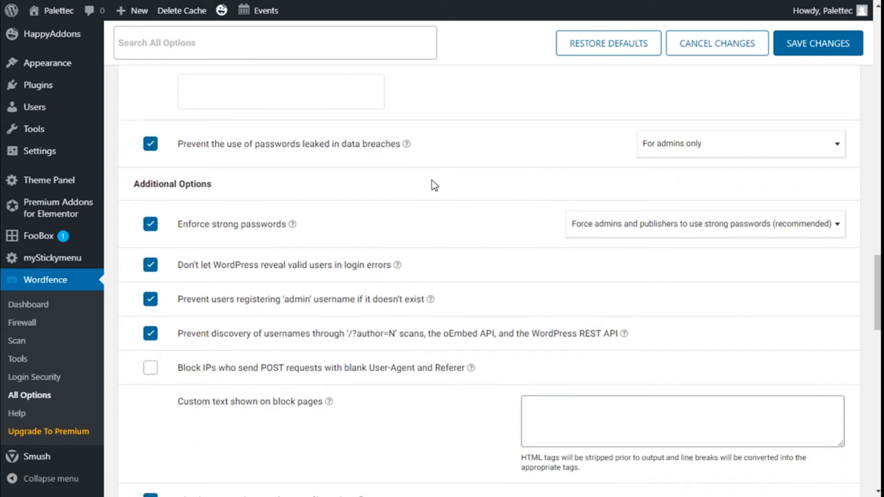
- View the choices for enforcing strong passwords and read through the remaining Additional Options of Brute Force Protection
scroll(188, 181, "down", 1)
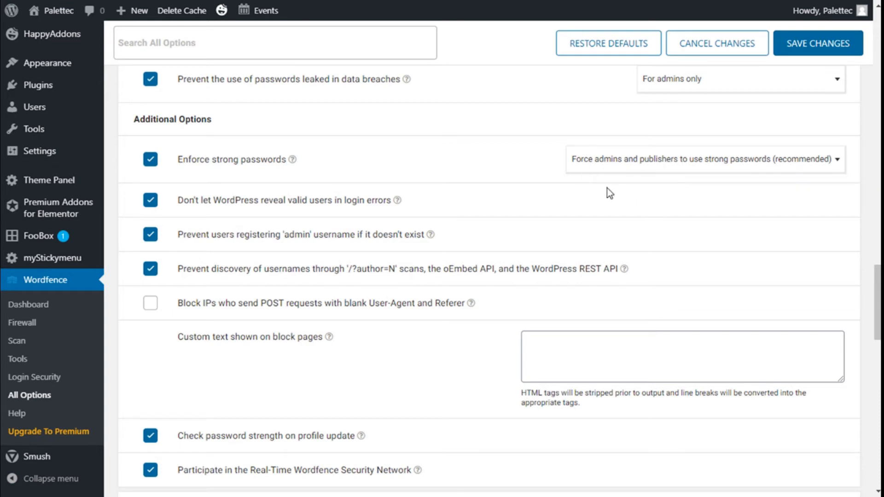
left_click(641, 168)
left_click(604, 168)
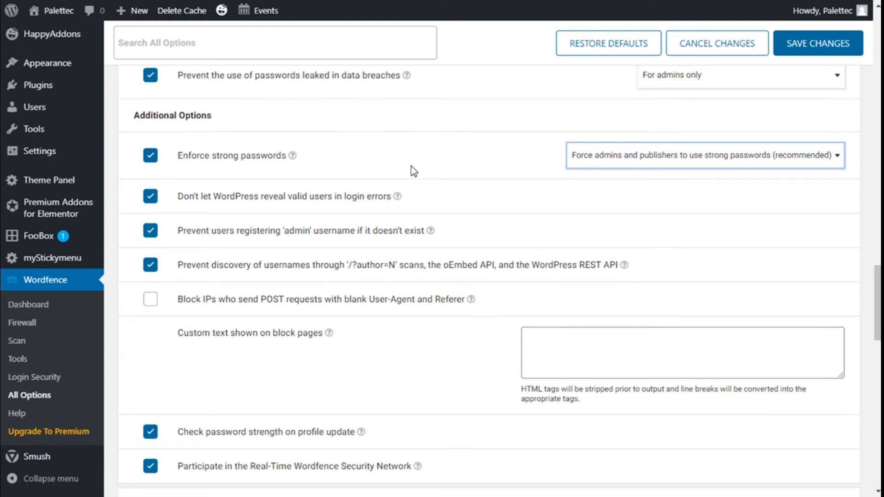
scroll(411, 168, "down", 1)
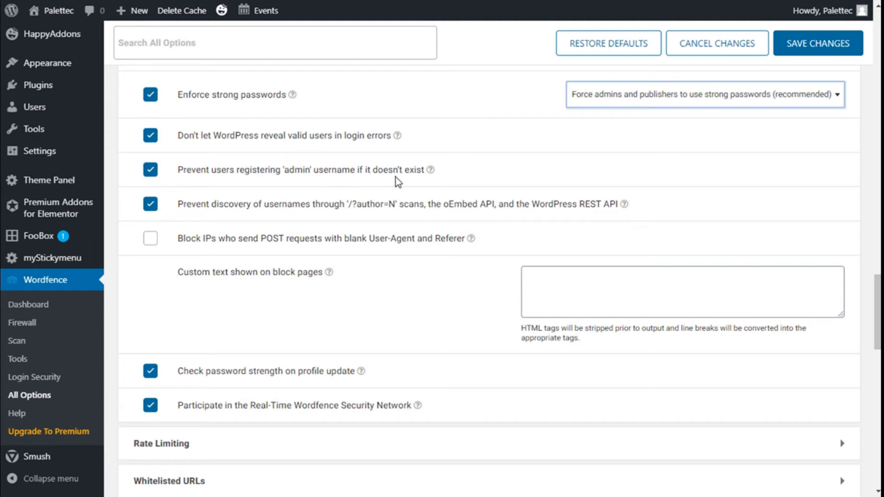
scroll(448, 174, "down", 2)
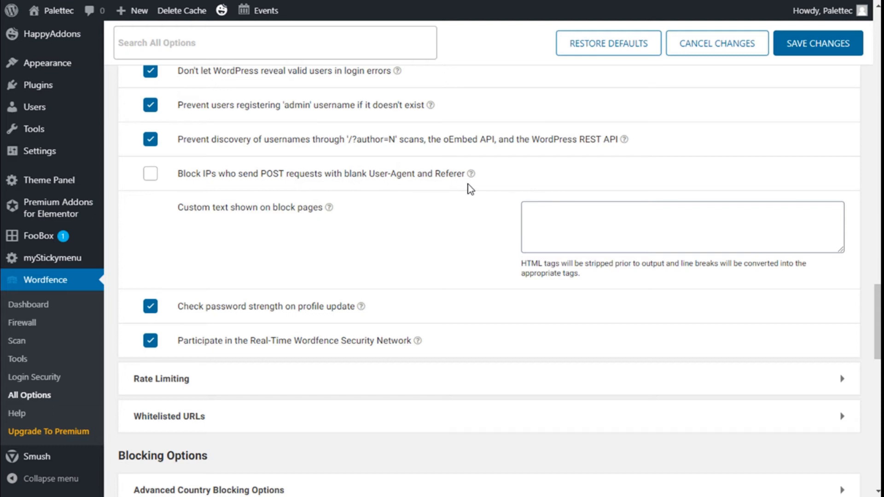
scroll(385, 194, "down", 1)
scroll(379, 165, "down", 1)
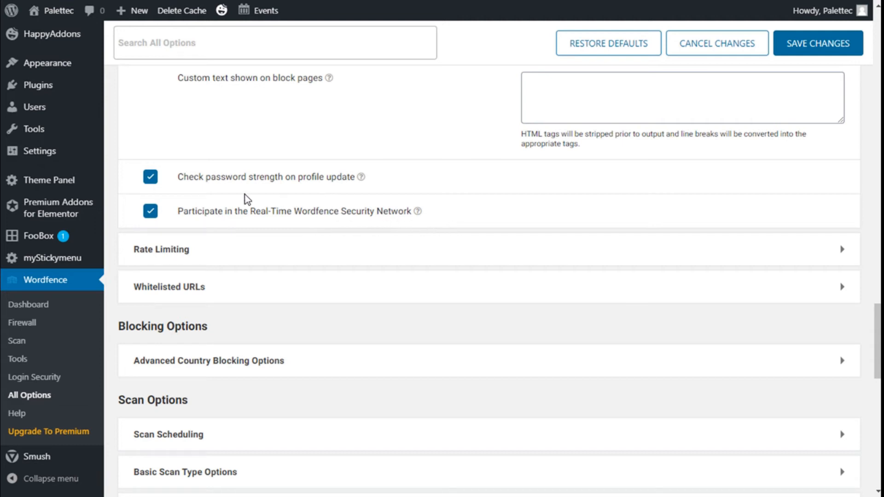
- Collapse the Brute Force Protection section and expand Rate Limiting to read through its crawler and request rules
scroll(245, 194, "up", 15)
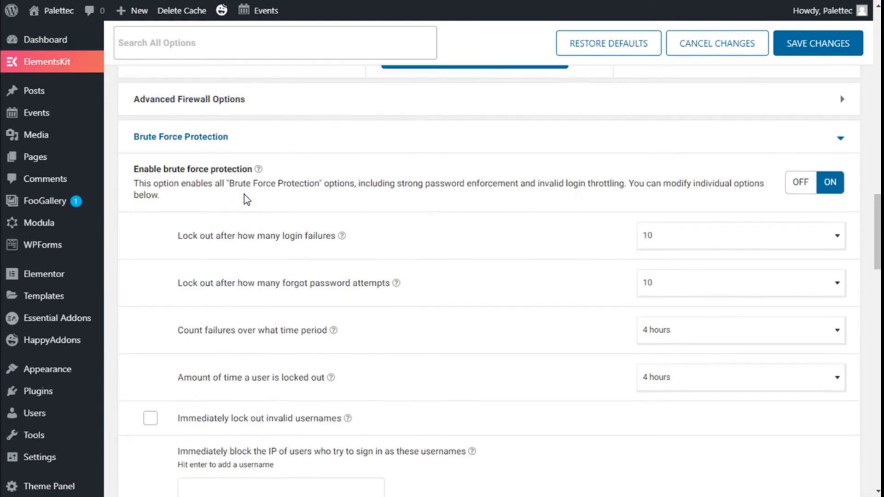
scroll(244, 194, "up", 3)
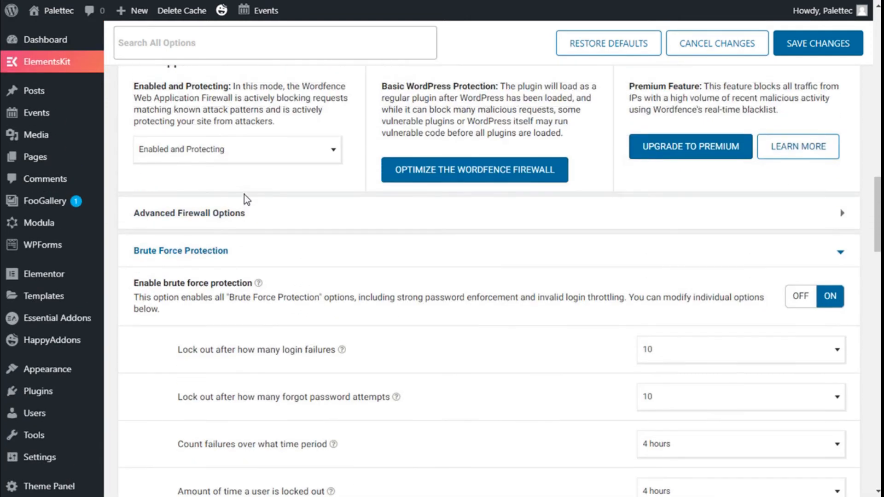
left_click(206, 262)
scroll(229, 219, "down", 3)
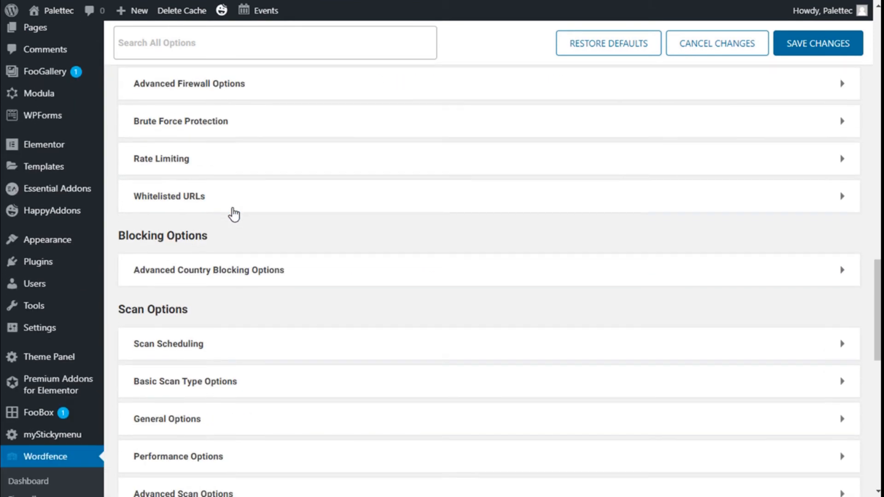
left_click(154, 164)
scroll(483, 172, "down", 2)
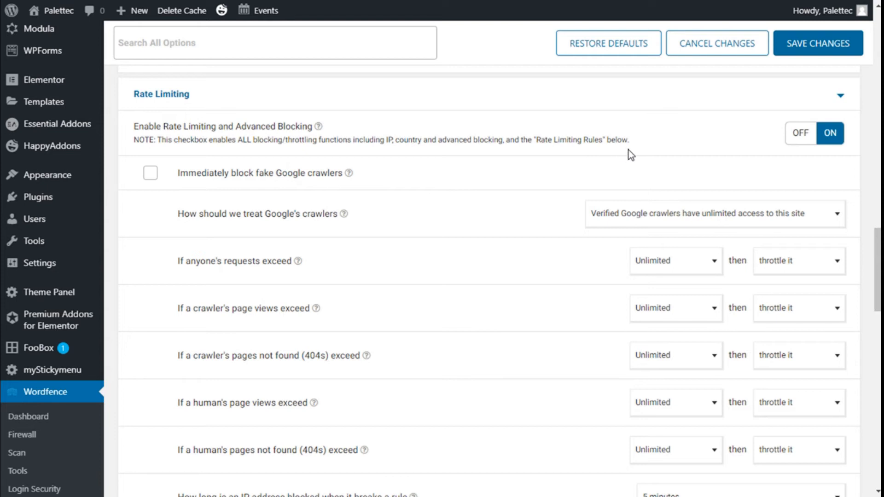
scroll(631, 155, "down", 1)
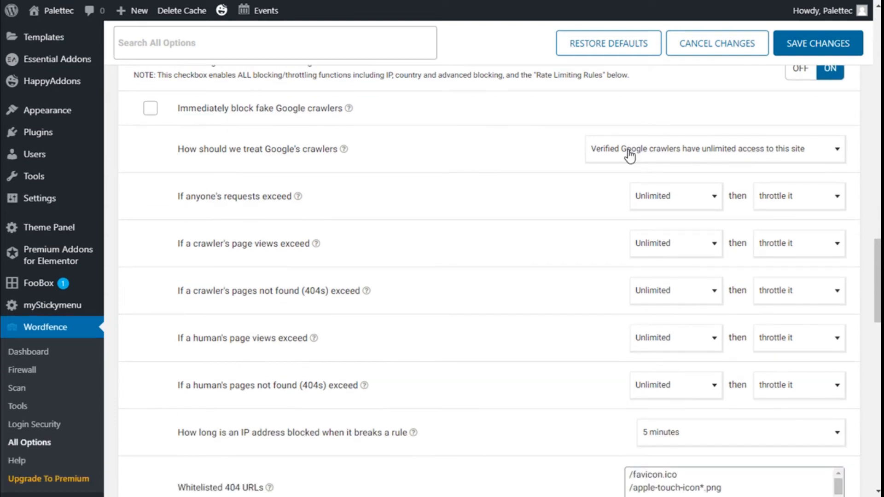
scroll(558, 174, "up", 1)
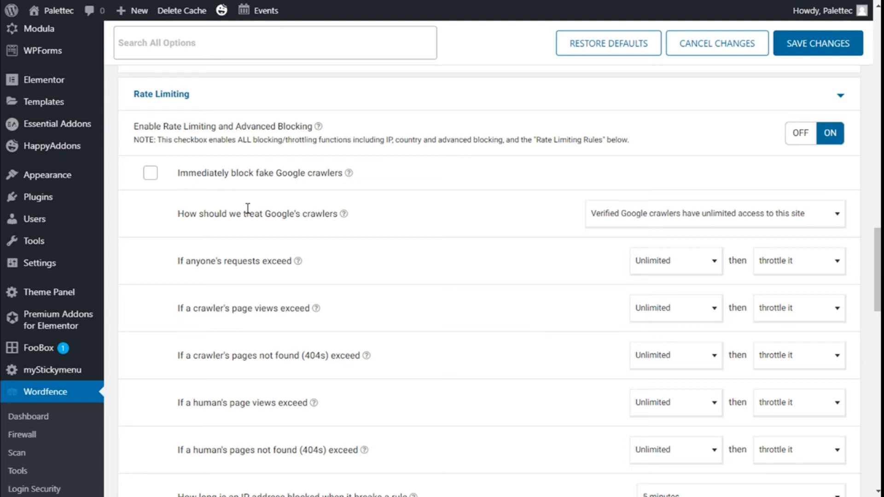
- Enable immediate blocking of fake Google crawlers and choose unlimited site access for verified Google crawlers
left_click(149, 176)
scroll(403, 249, "down", 2)
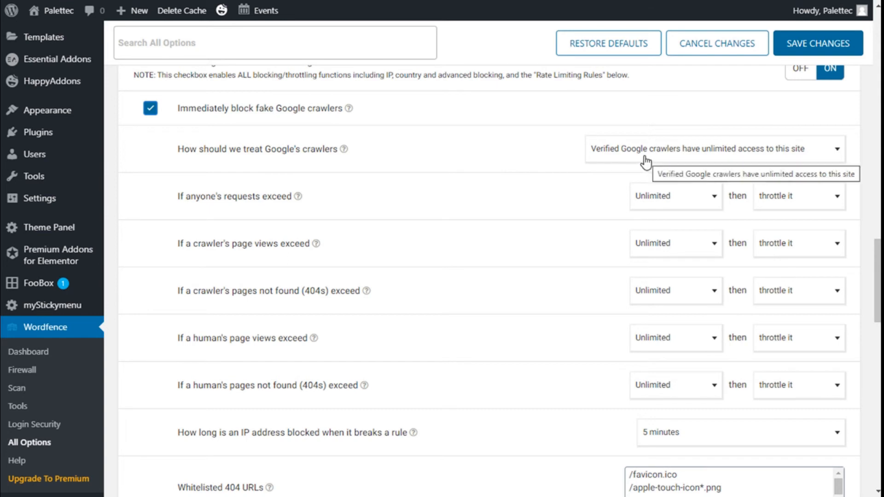
left_click(682, 159)
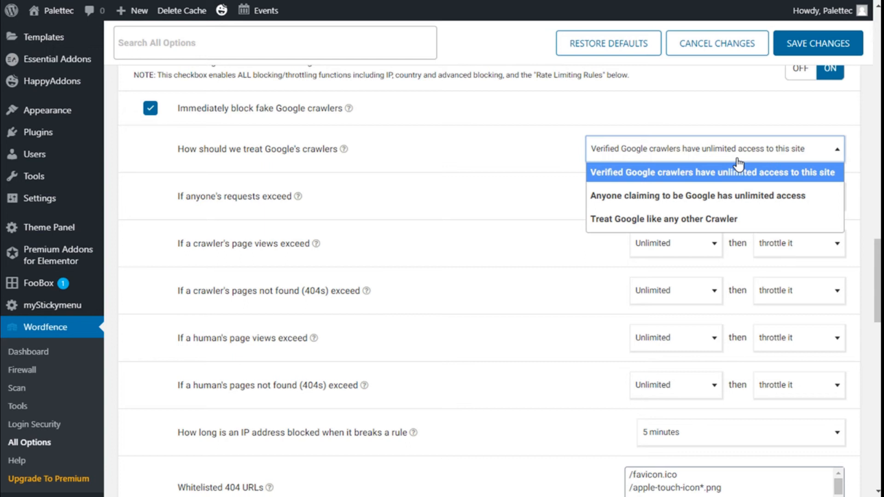
left_click(681, 168)
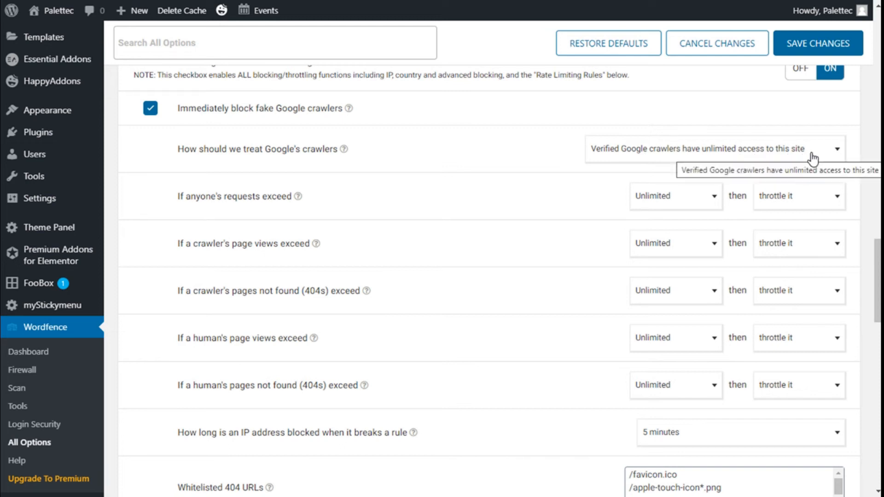
- Set the rate limit for anyone's requests to 10 per minute
scroll(790, 159, "down", 1)
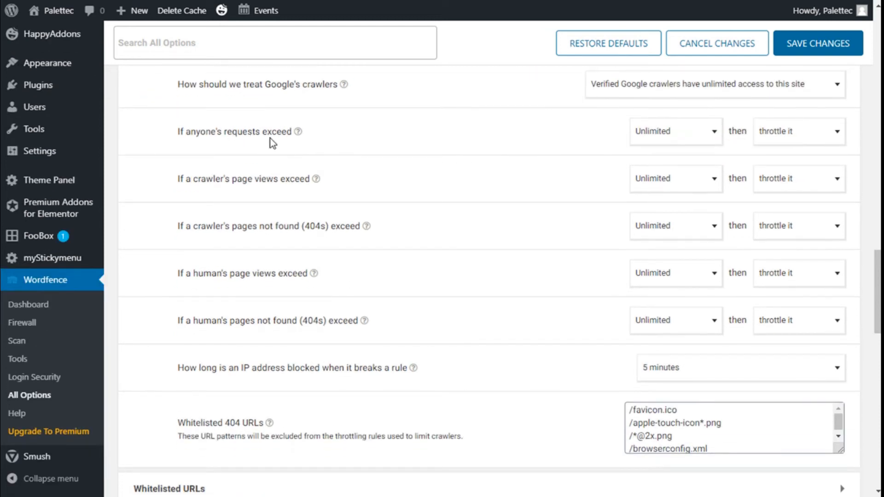
left_click(638, 138)
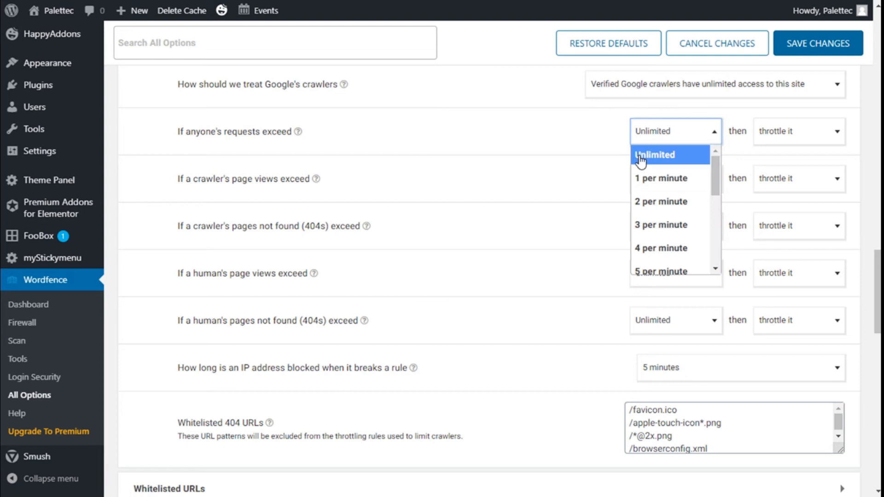
scroll(651, 178, "down", 1)
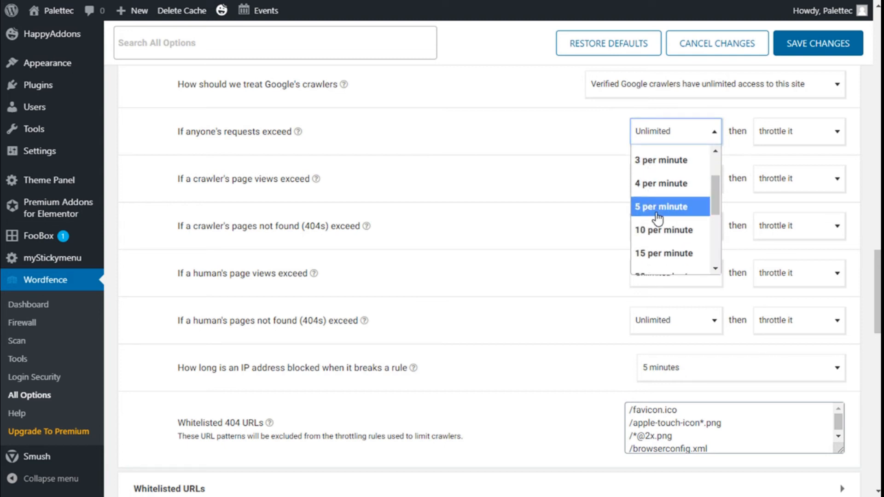
left_click(665, 234)
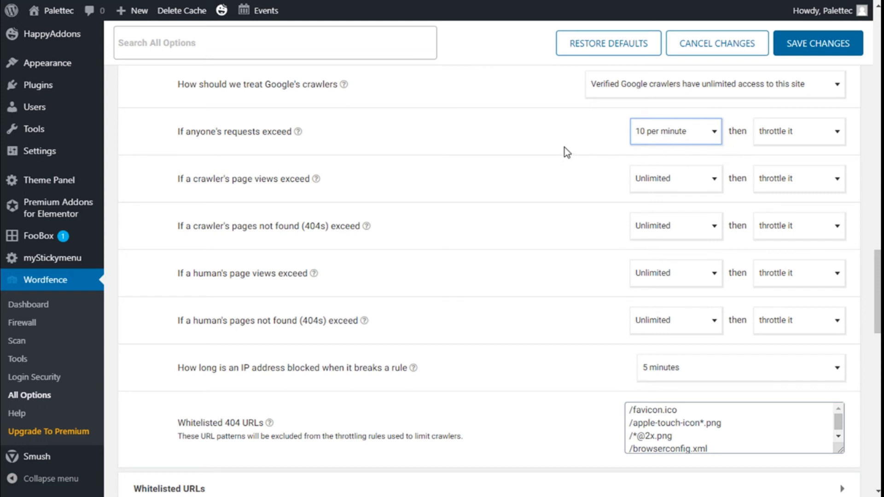
- Set the limit for anyone's requests to 60 per minute and have anything exceeding it blocked
left_click(668, 134)
scroll(659, 172, "down", 2)
scroll(659, 171, "up", 1)
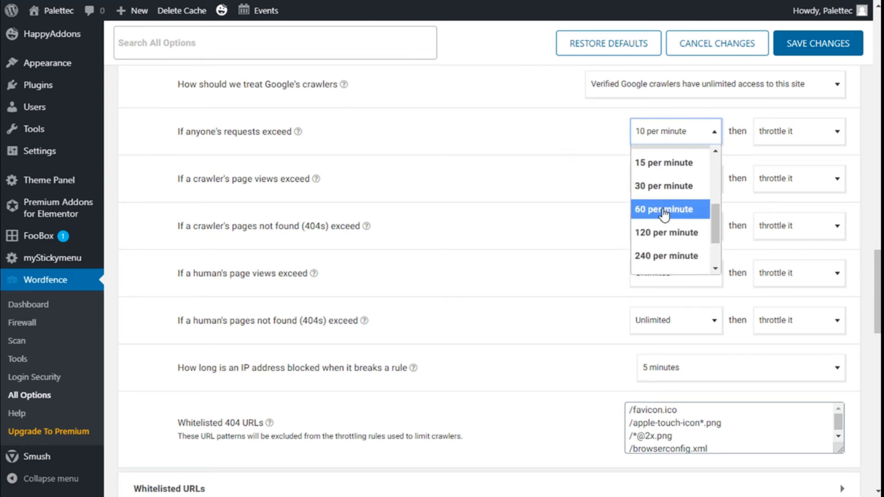
left_click(667, 203)
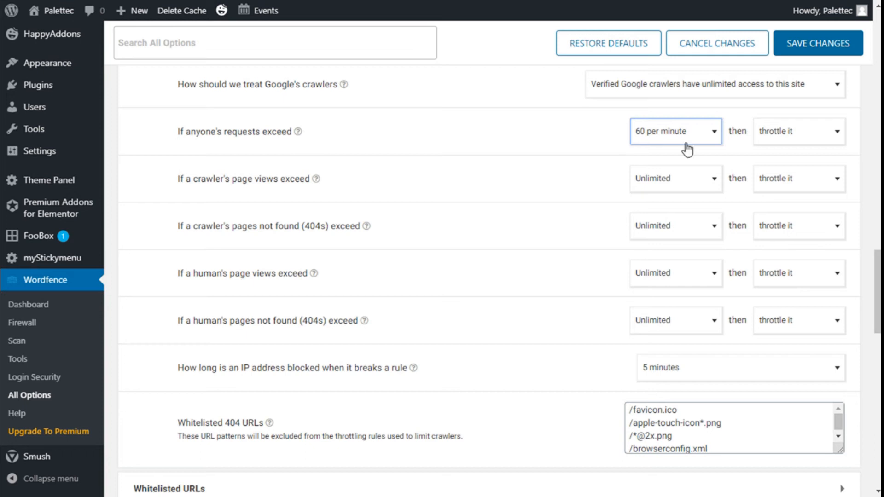
left_click(766, 136)
left_click(776, 180)
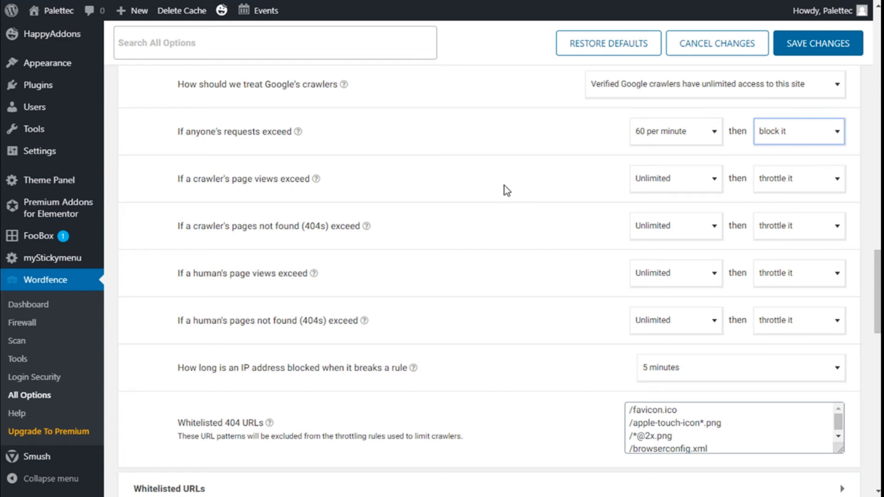
- Set the limit for a crawler's page views to 60 per minute with "block it" as the action
left_click(668, 179)
scroll(668, 243, "down", 3)
scroll(669, 243, "down", 1)
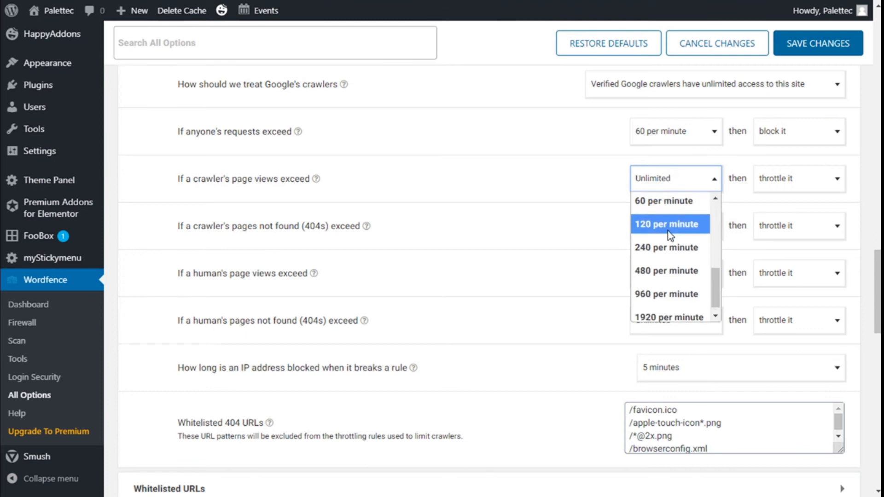
scroll(667, 276, "up", 3)
left_click(664, 321)
left_click(674, 180)
scroll(679, 216, "down", 1)
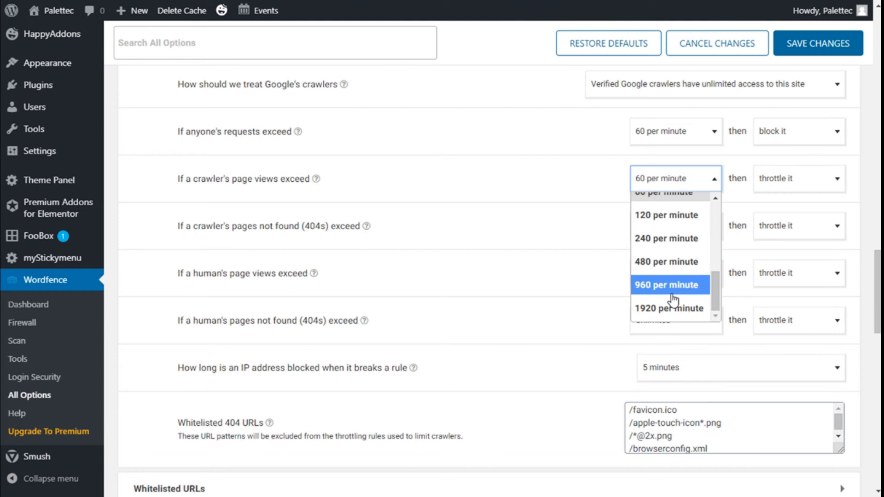
scroll(678, 309, "down", 1)
scroll(673, 235, "up", 2)
left_click(670, 194)
left_click(796, 113)
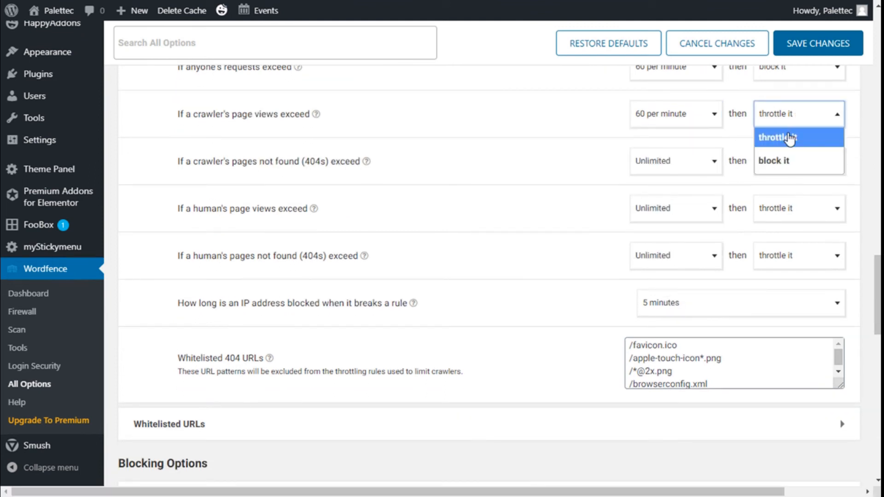
left_click(782, 162)
- Set the limit for a crawler's pages not found (404s) to 30 per minute with "block it" as the action
scroll(468, 156, "up", 1)
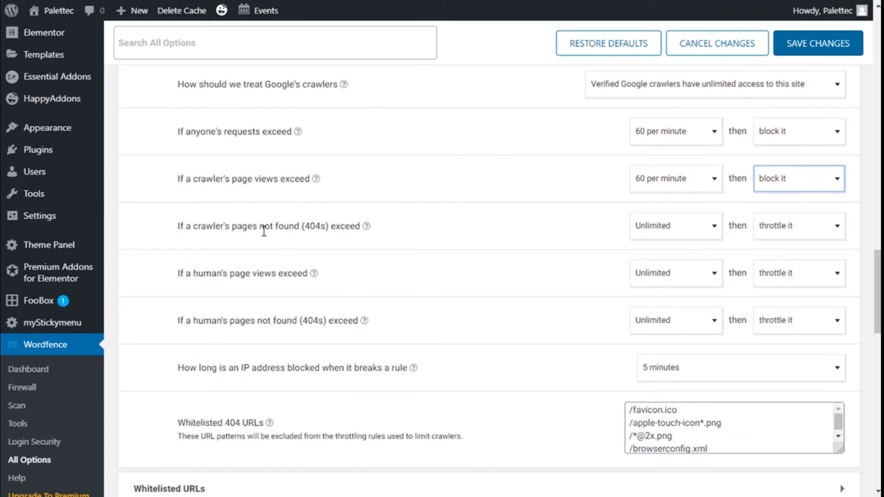
left_click(659, 233)
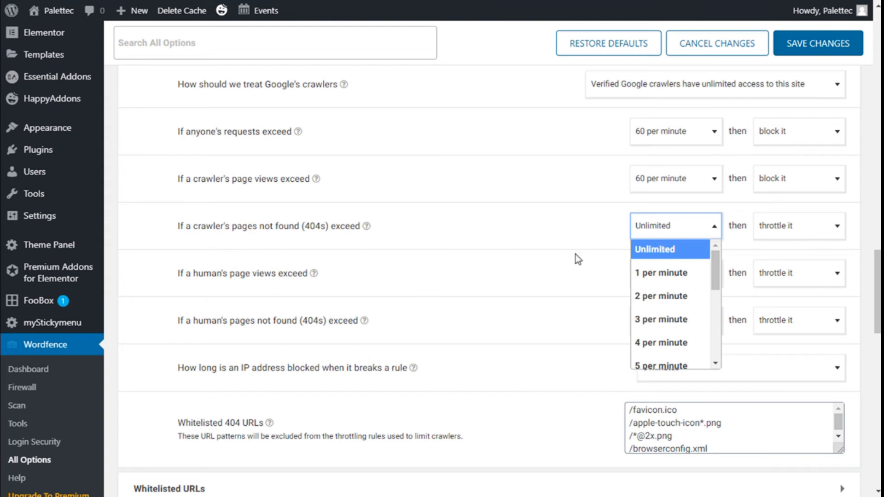
left_click(355, 234)
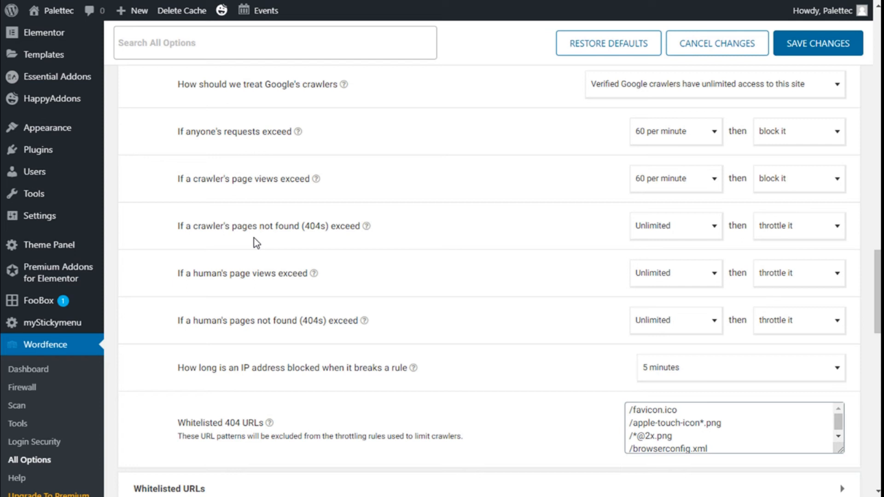
left_click(667, 231)
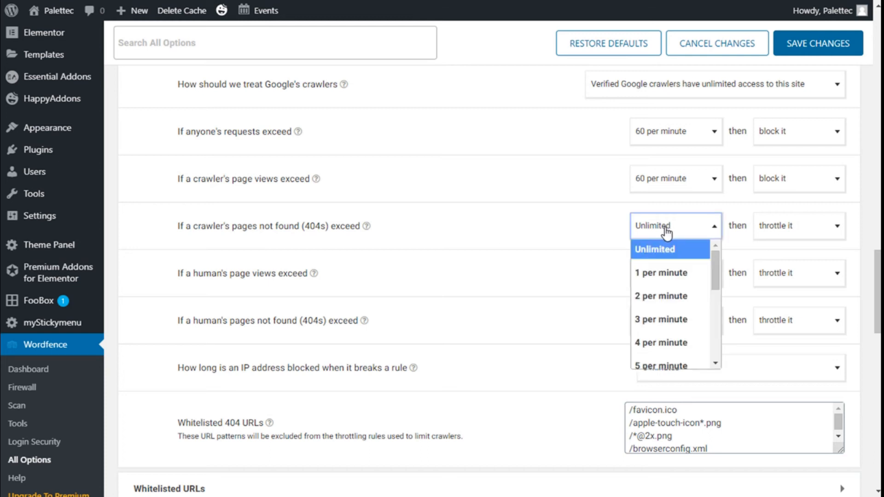
scroll(675, 258, "down", 1)
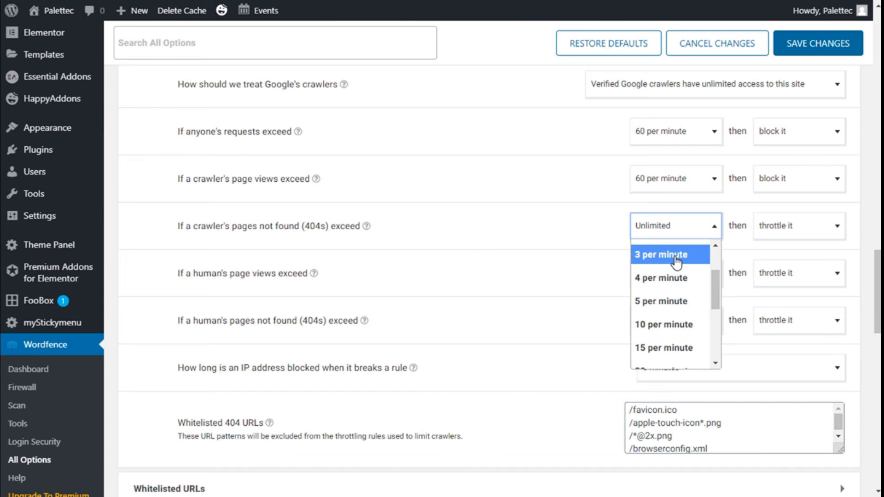
scroll(677, 262, "down", 2)
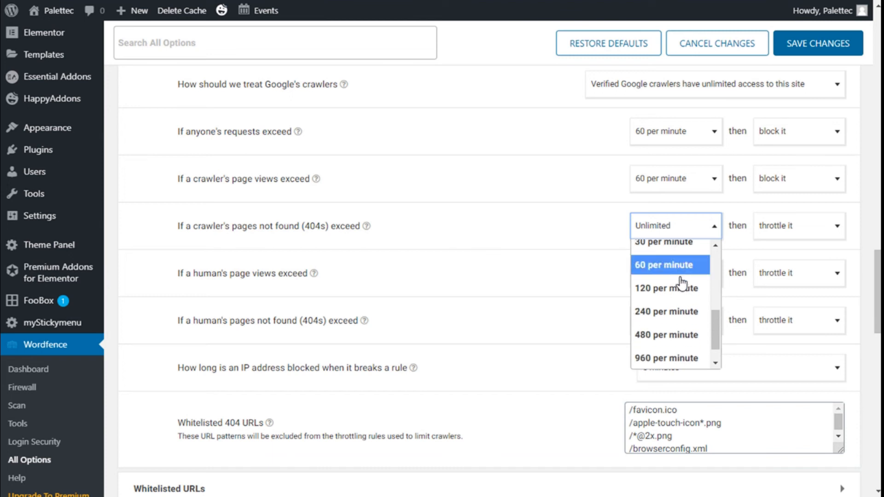
left_click(677, 248)
left_click(774, 233)
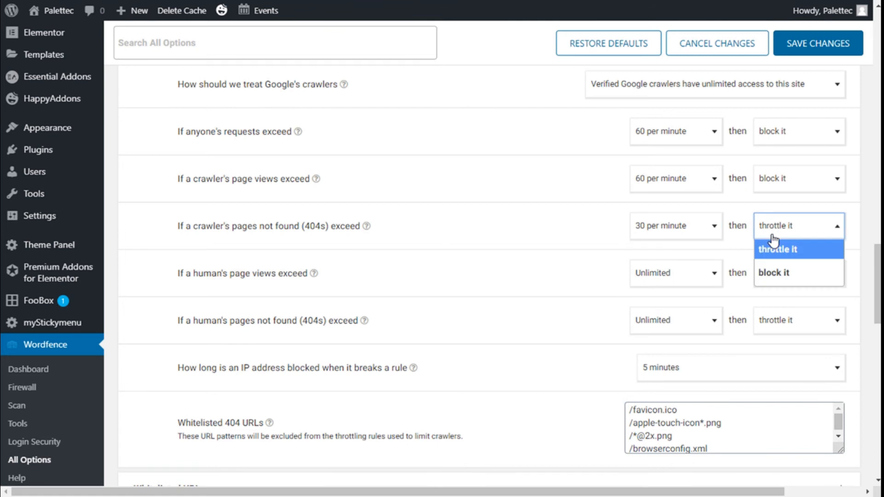
left_click(778, 251)
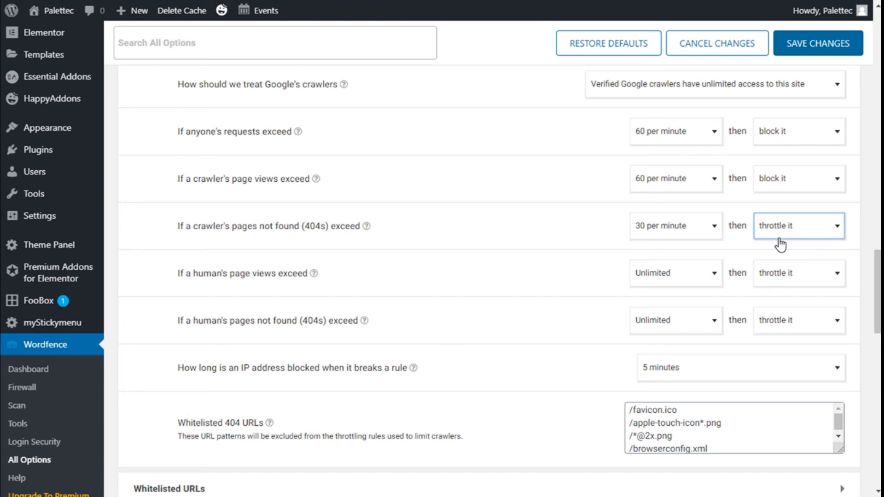
scroll(780, 244, "down", 2)
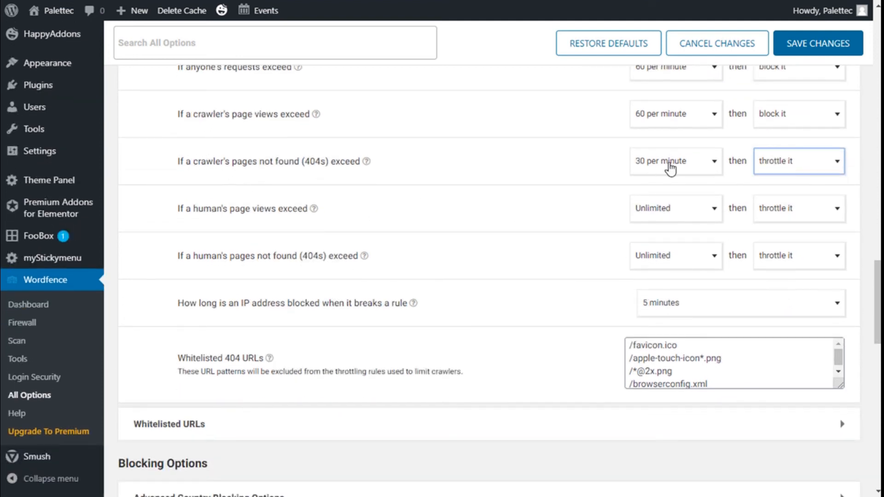
left_click(762, 166)
left_click(785, 208)
- Set the limits for a human's page views and a human's pages not found (404s) to 10 per minute each
left_click(695, 222)
scroll(685, 263, "down", 1)
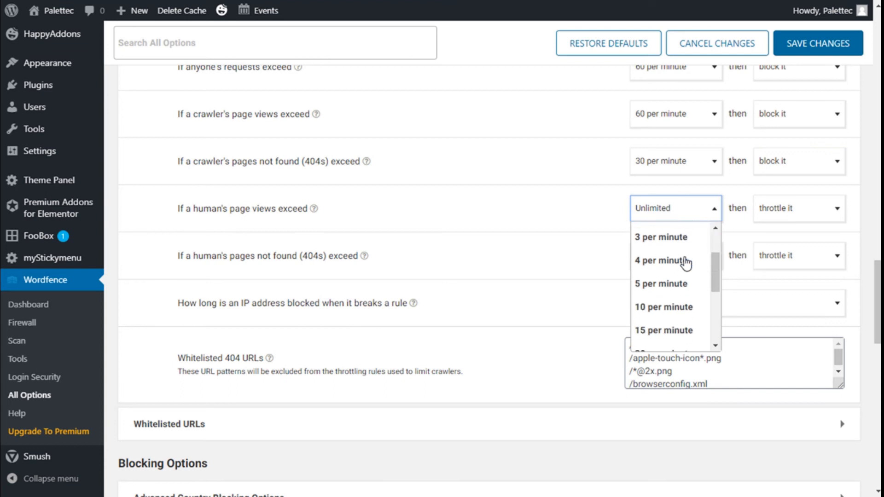
left_click(679, 308)
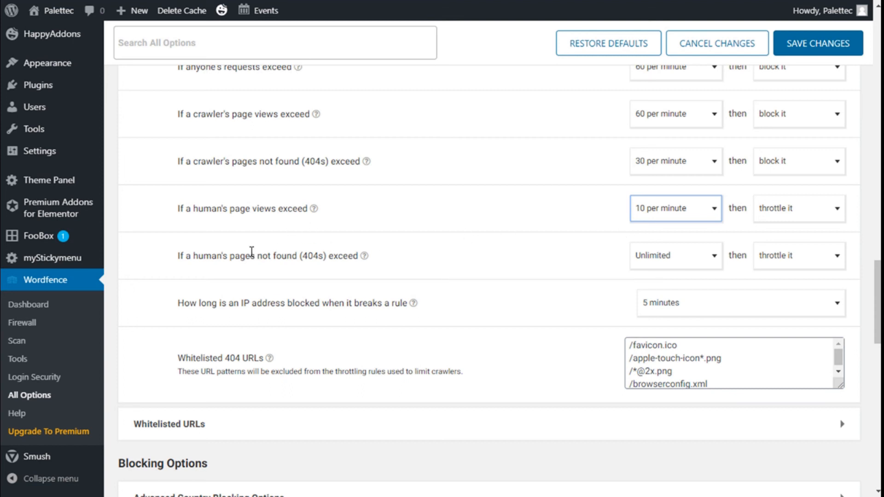
left_click(652, 256)
scroll(665, 293, "down", 1)
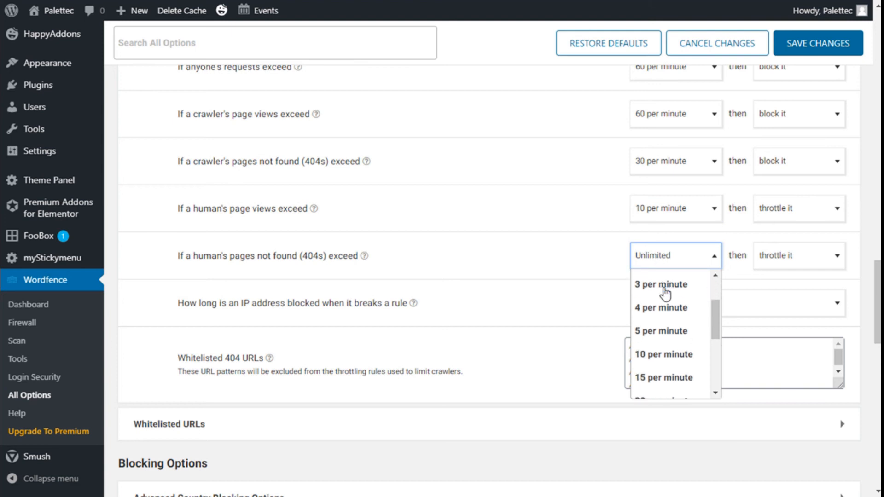
left_click(672, 356)
- Set how long an IP address is blocked when it breaks a rule to 6 hours
scroll(535, 230, "down", 3)
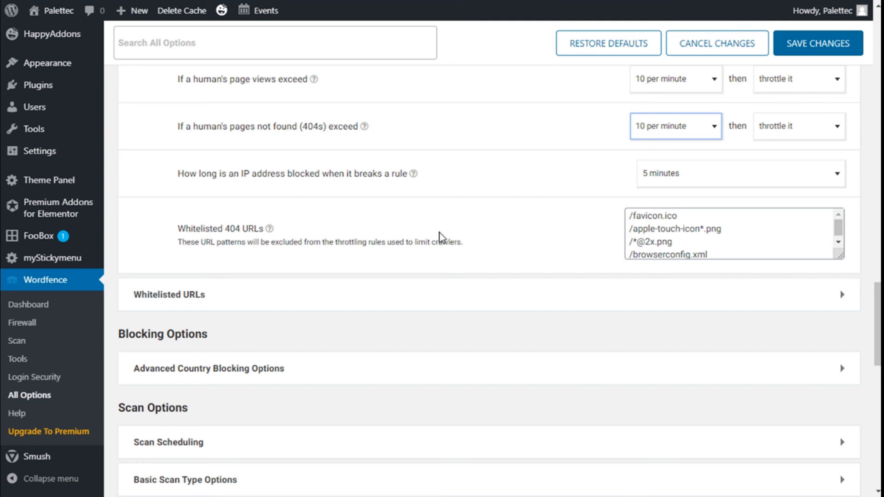
left_click(717, 177)
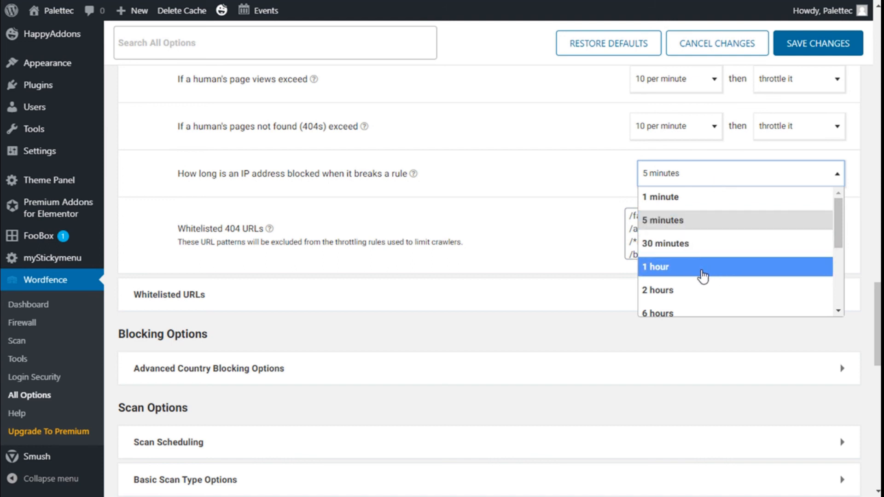
scroll(703, 276, "down", 5)
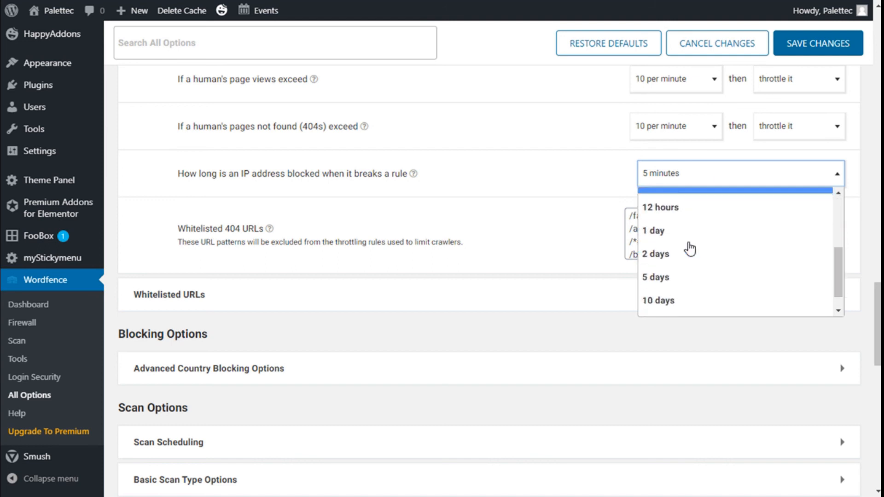
scroll(700, 297, "down", 1)
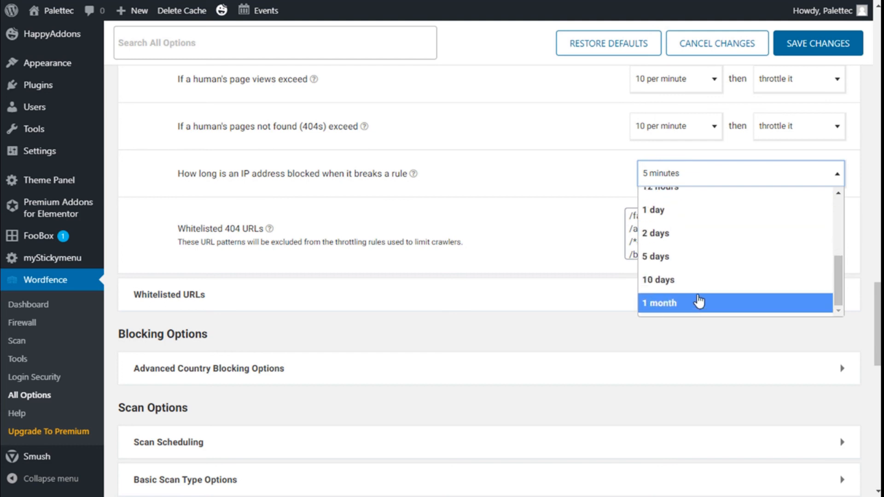
scroll(701, 294, "up", 3)
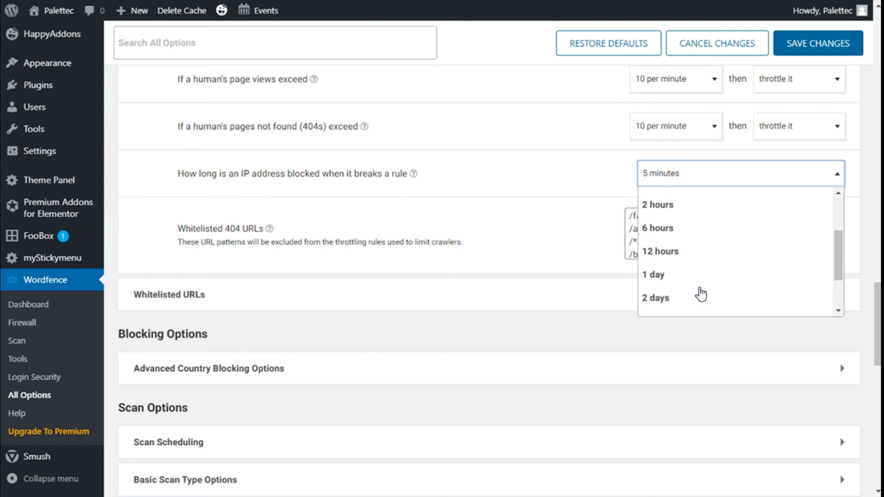
scroll(700, 292, "up", 3)
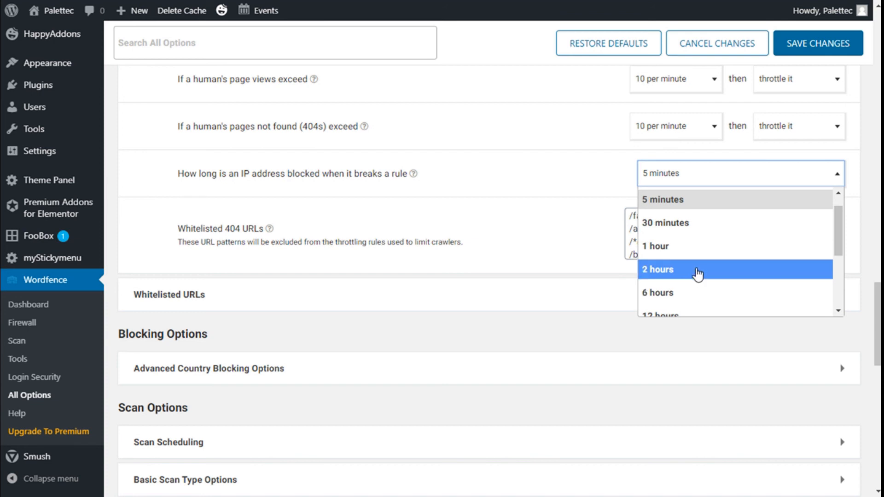
scroll(695, 274, "down", 2)
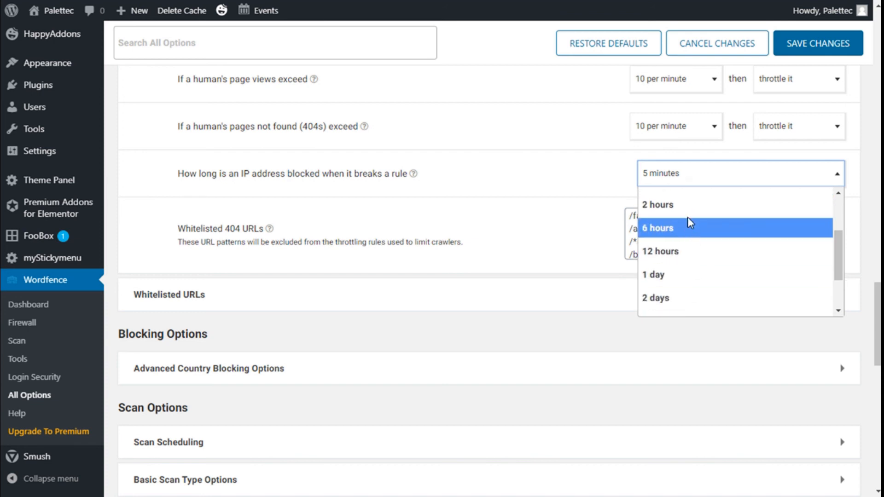
left_click(686, 227)
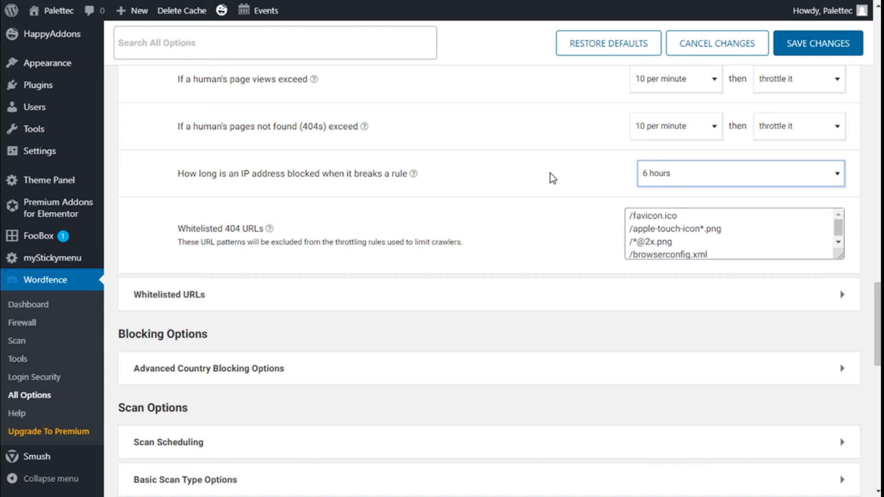
- Look over the whitelisted 404 URLs, expand Whitelisted URLs to examine its form and table of entries, and collapse the section again
scroll(550, 173, "down", 1)
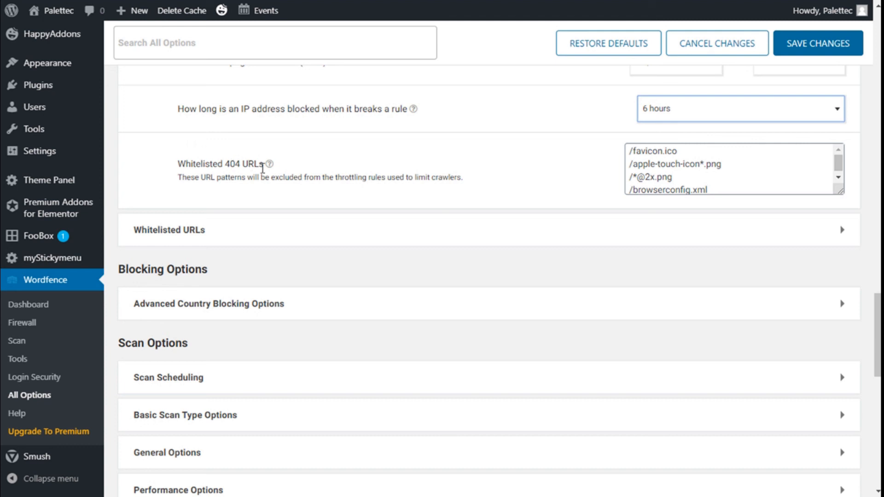
scroll(730, 167, "down", 1)
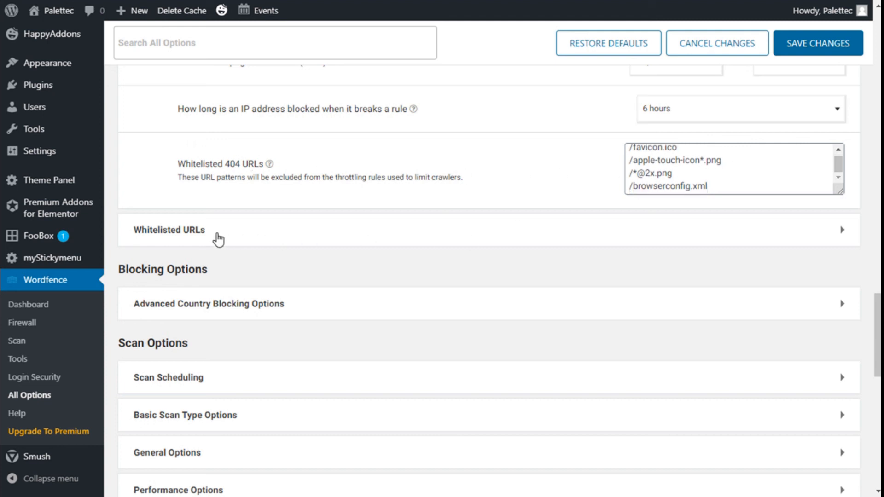
left_click(217, 239)
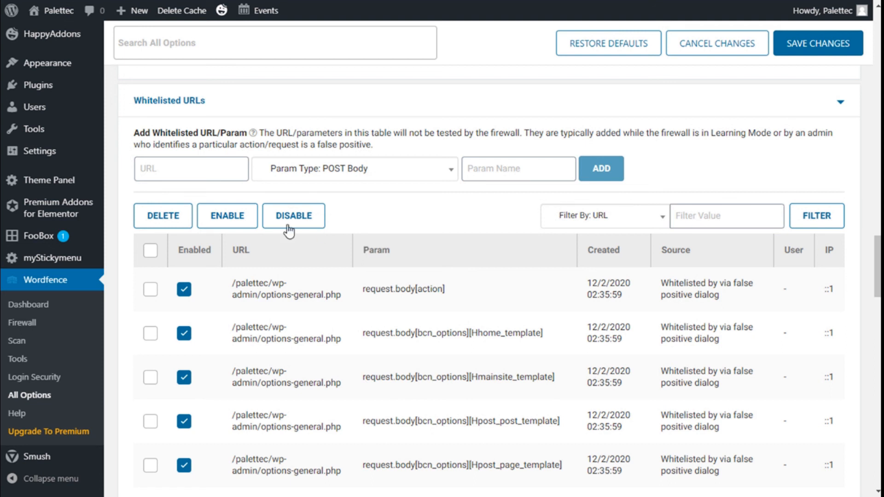
left_click(209, 173)
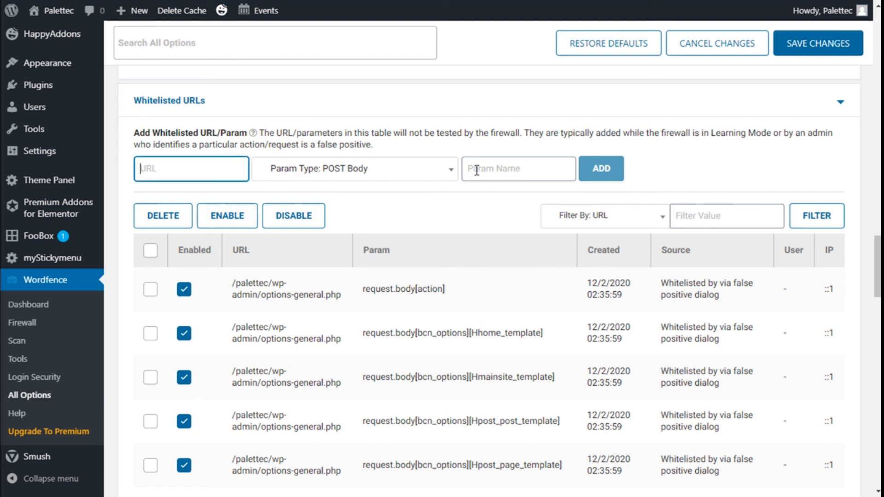
scroll(565, 234, "down", 12)
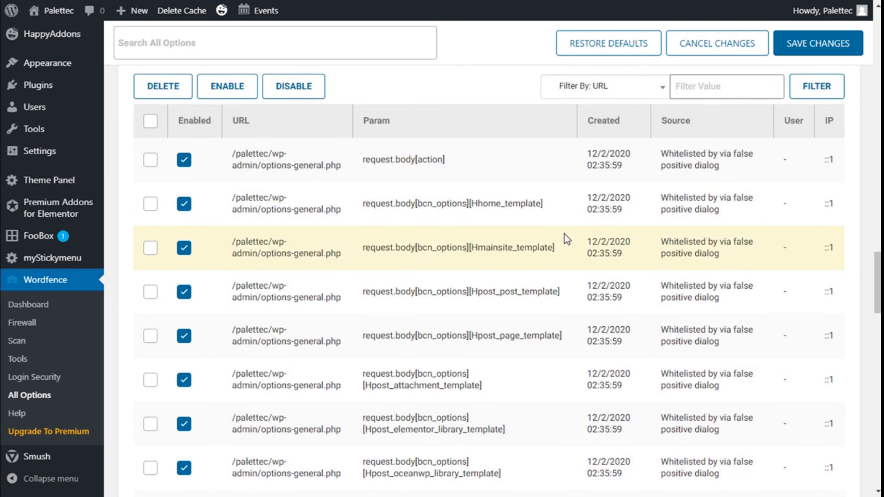
scroll(565, 234, "down", 2)
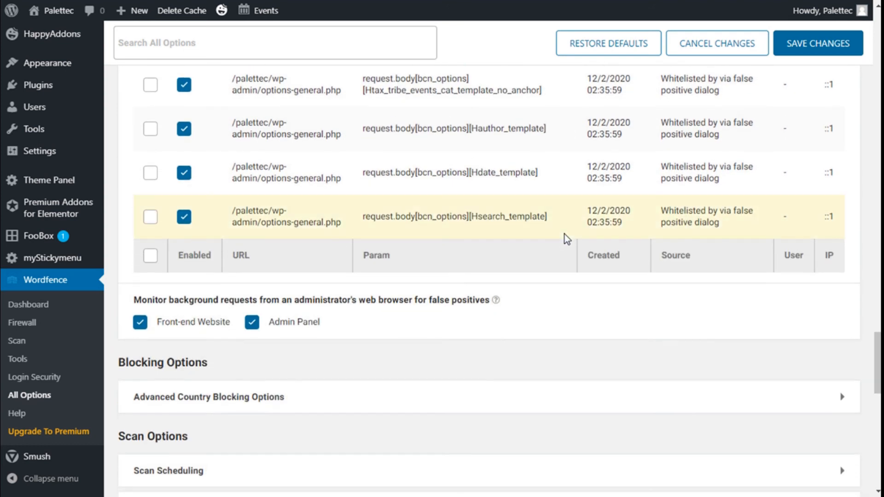
scroll(564, 234, "up", 15)
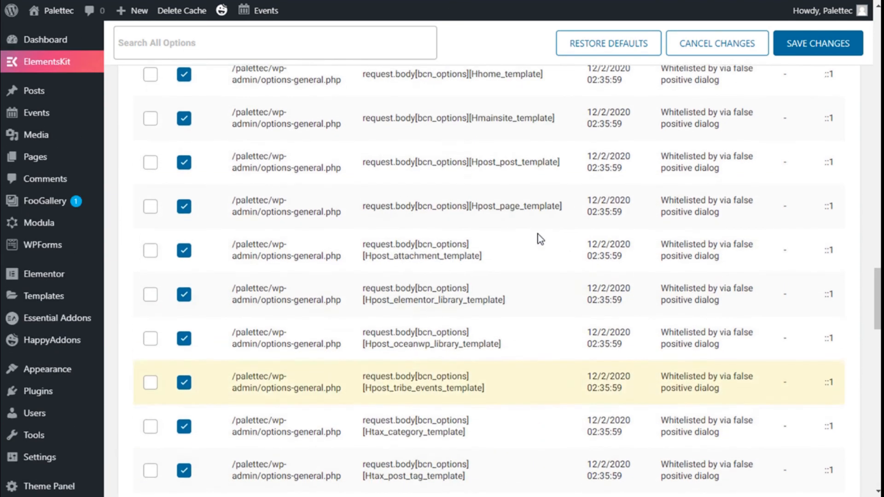
left_click(167, 295)
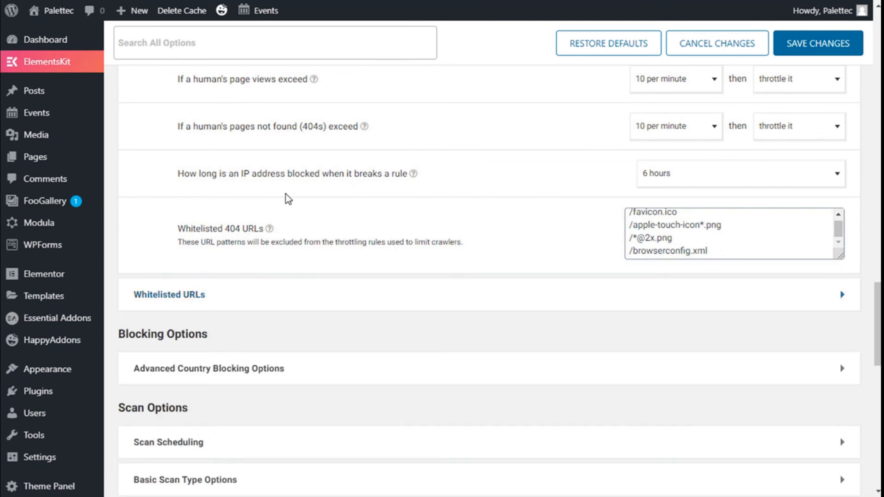
scroll(286, 193, "down", 1)
scroll(210, 267, "down", 1)
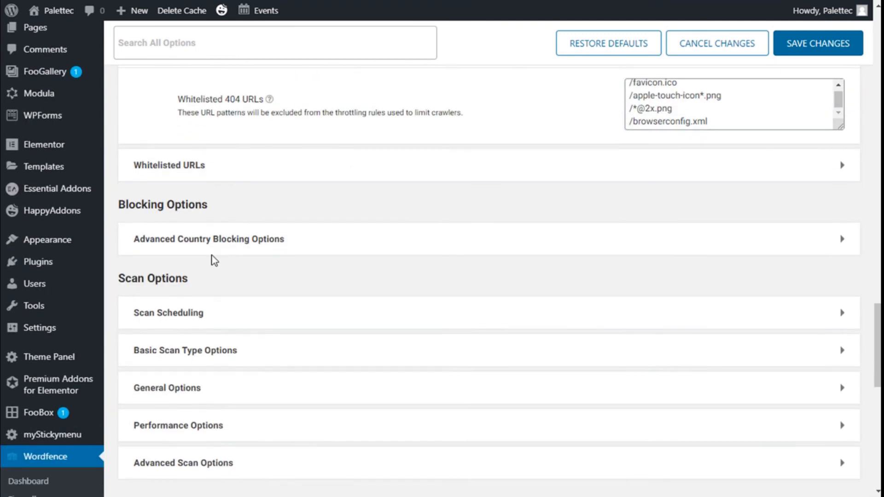
- Expand Advanced Country Blocking Options to examine the country blocking description and its premium upgrade offer, and collapse the section again
left_click(241, 242)
scroll(471, 220, "down", 2)
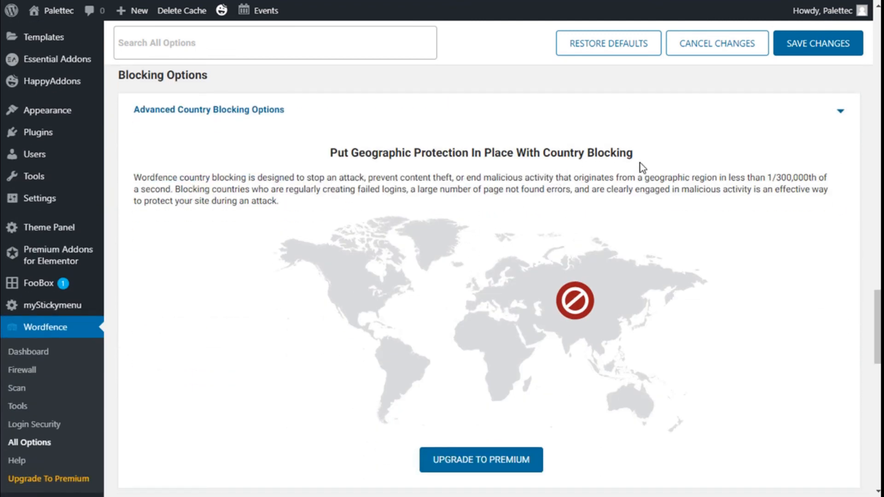
scroll(546, 260, "down", 3)
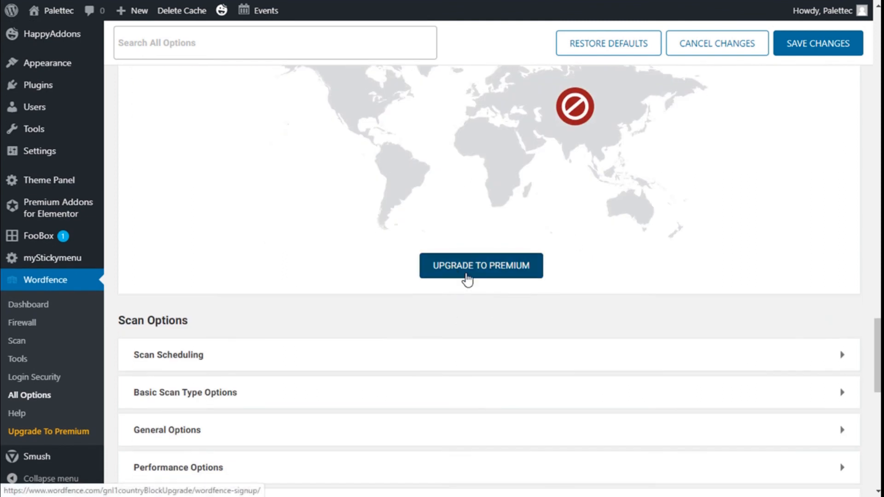
scroll(465, 279, "up", 4)
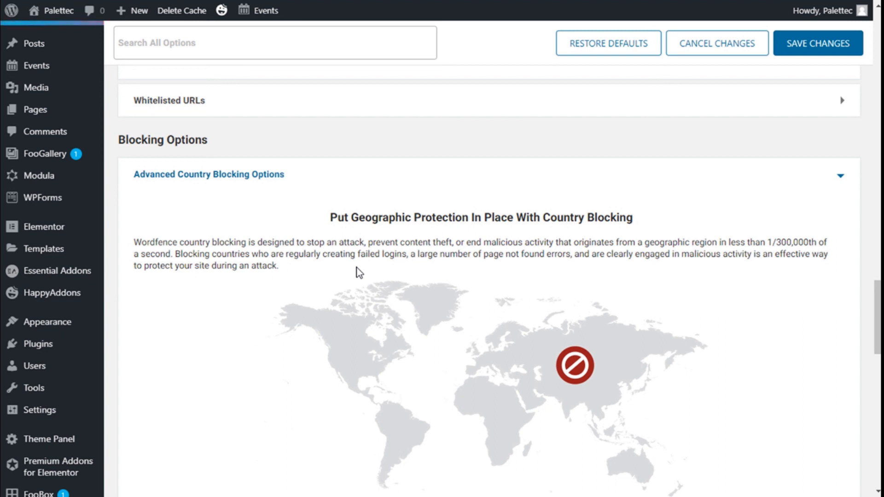
left_click(253, 182)
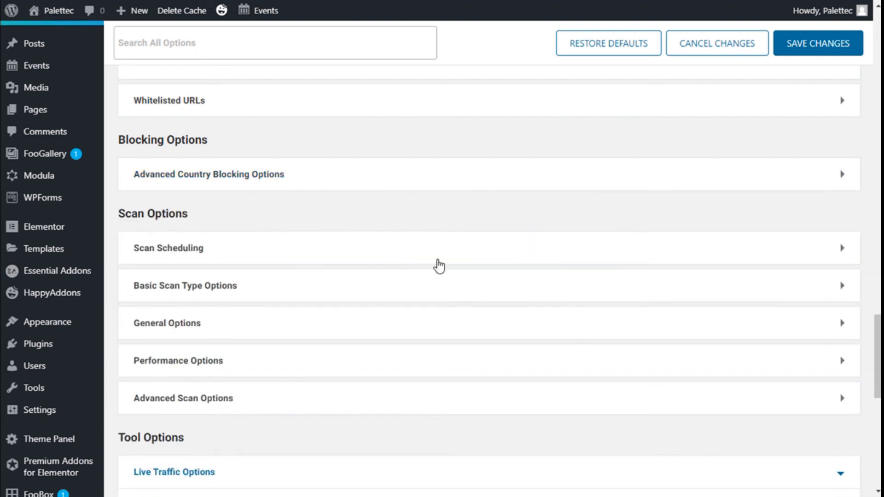
- Return to the firewall options, briefly expand and collapse Brute Force Protection, and collapse the Rate Limiting section
scroll(438, 261, "up", 7)
scroll(438, 260, "up", 8)
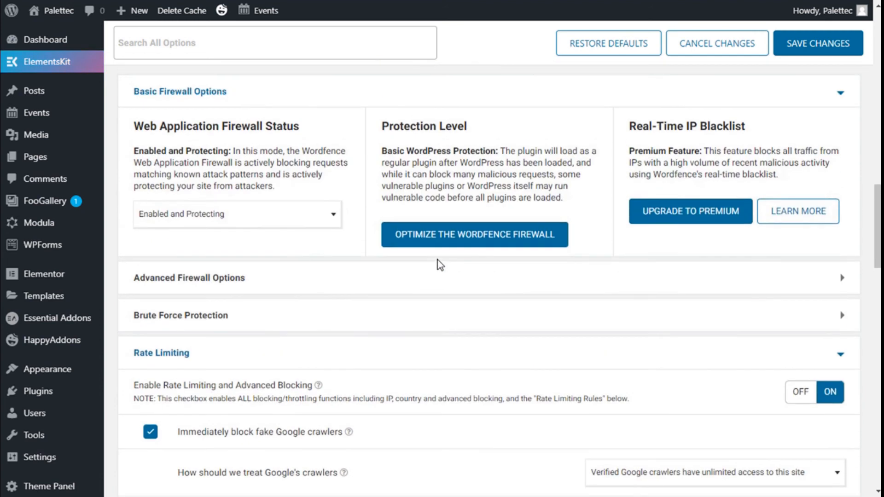
left_click(172, 323)
left_click(184, 317)
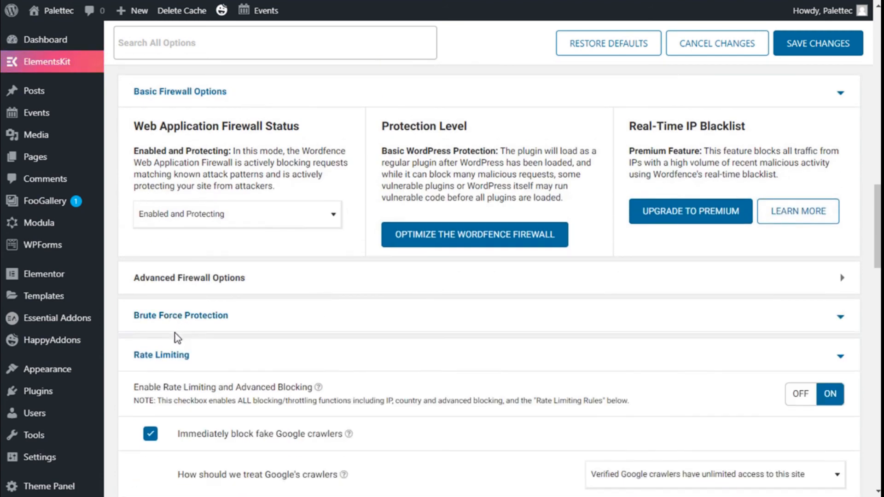
left_click(204, 354)
scroll(421, 306, "down", 2)
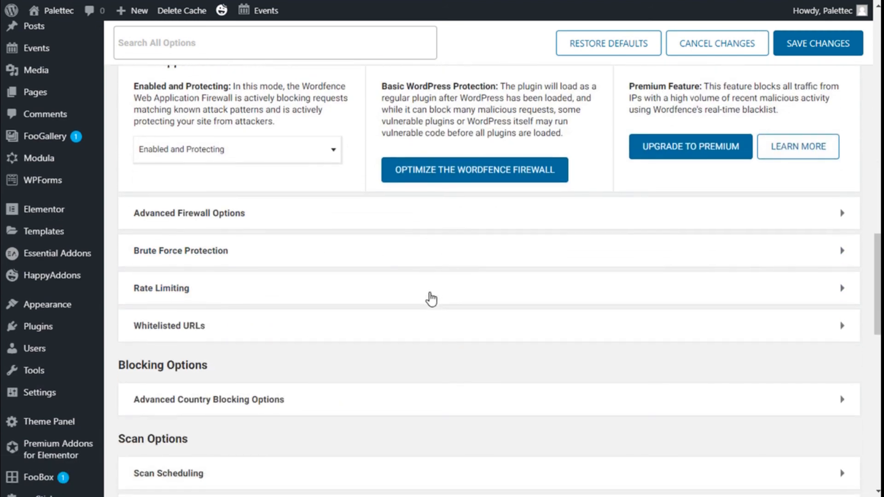